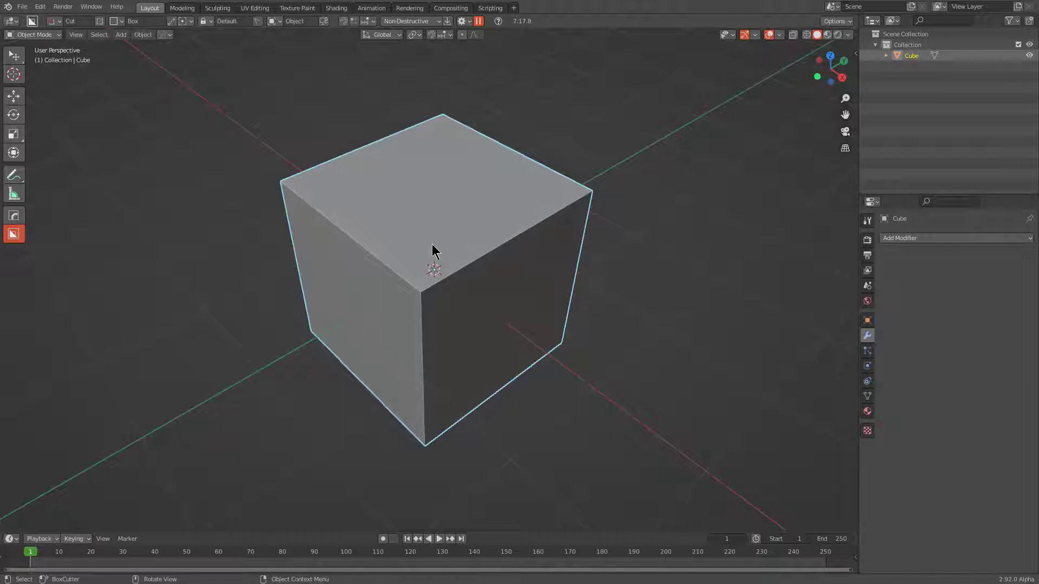
- Add a level 3 Subdivision modifier to the cube to round it into a sphere-like shape
middle_drag(420, 298, 427, 303)
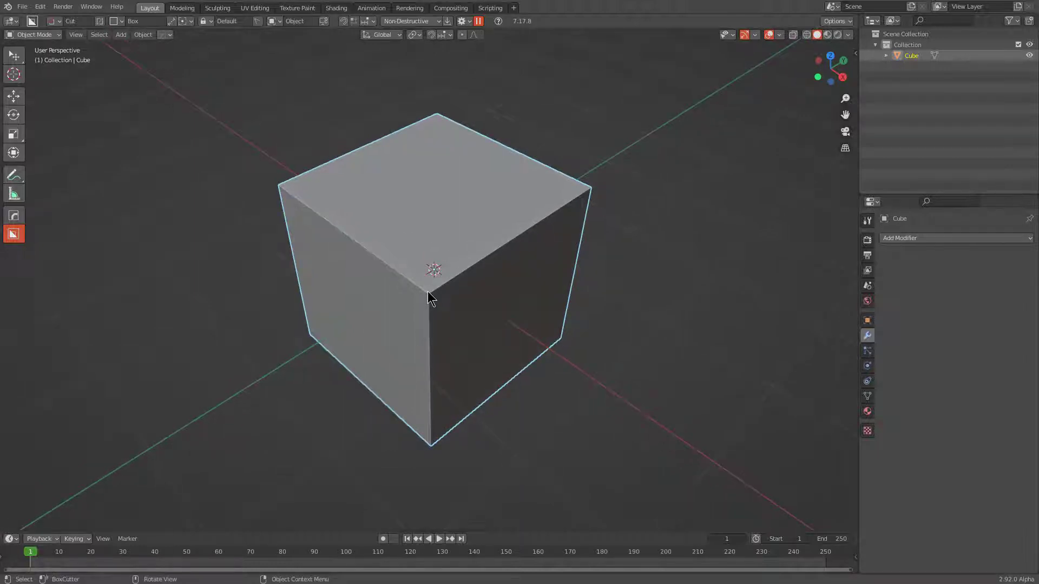
ctrl+middle_click(433, 272)
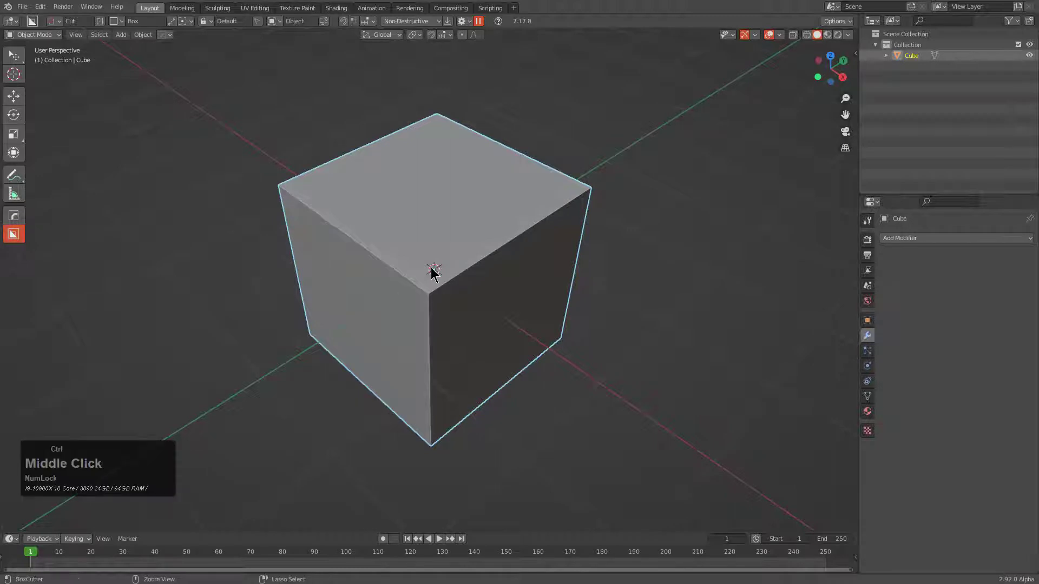
key(ctrl+3)
scroll(433, 269, up, 3)
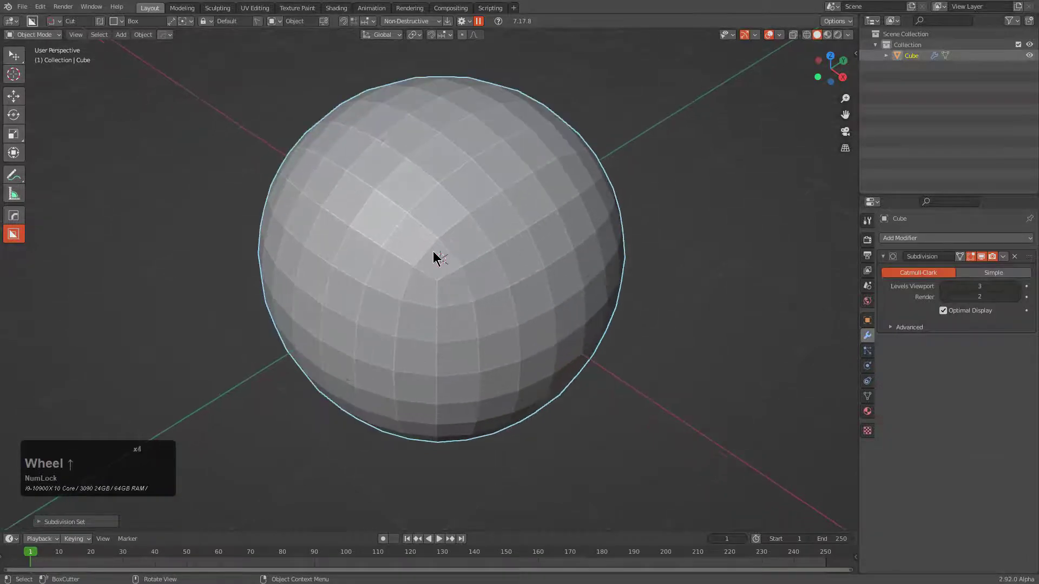
middle_drag(433, 254, 320, 176)
scroll(525, 258, down, 2)
middle_drag(525, 259, 461, 253)
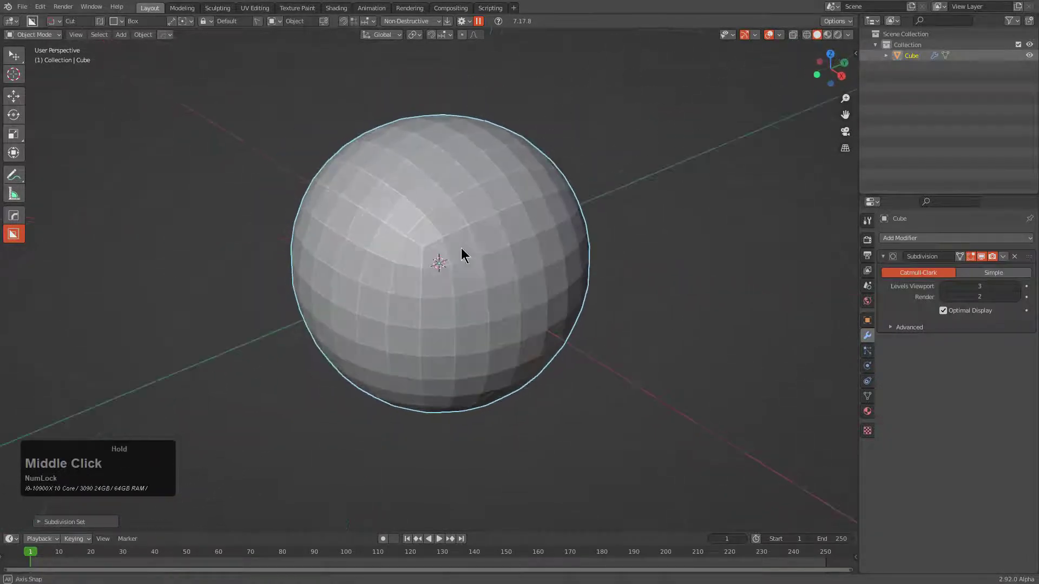
middle_drag(366, 222, 320, 184)
middle_drag(350, 256, 332, 287)
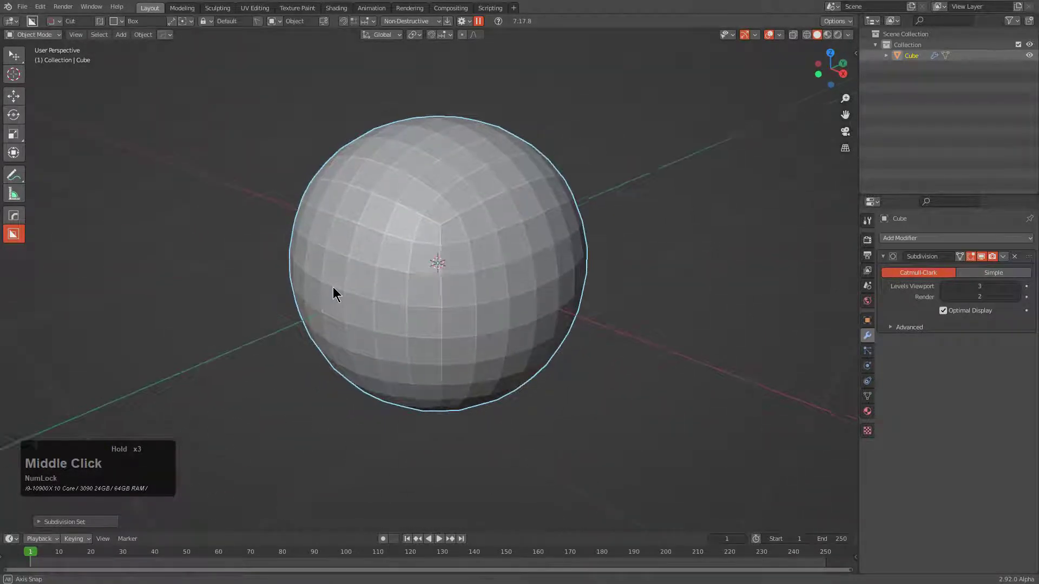
- Add a Cast modifier to the subdivided cube and set its factor to 1
click(909, 238)
click(908, 280)
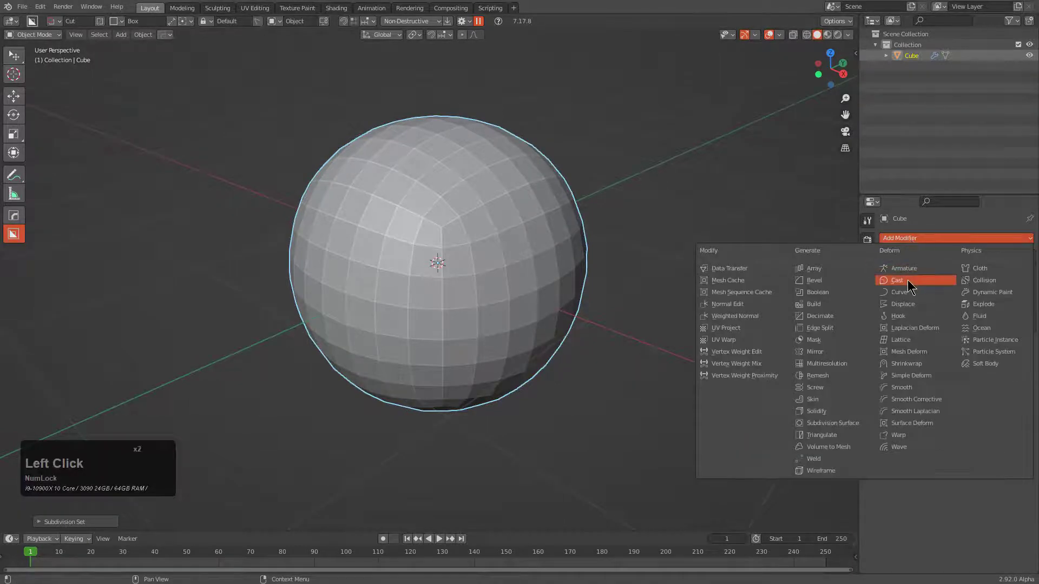
click(985, 385)
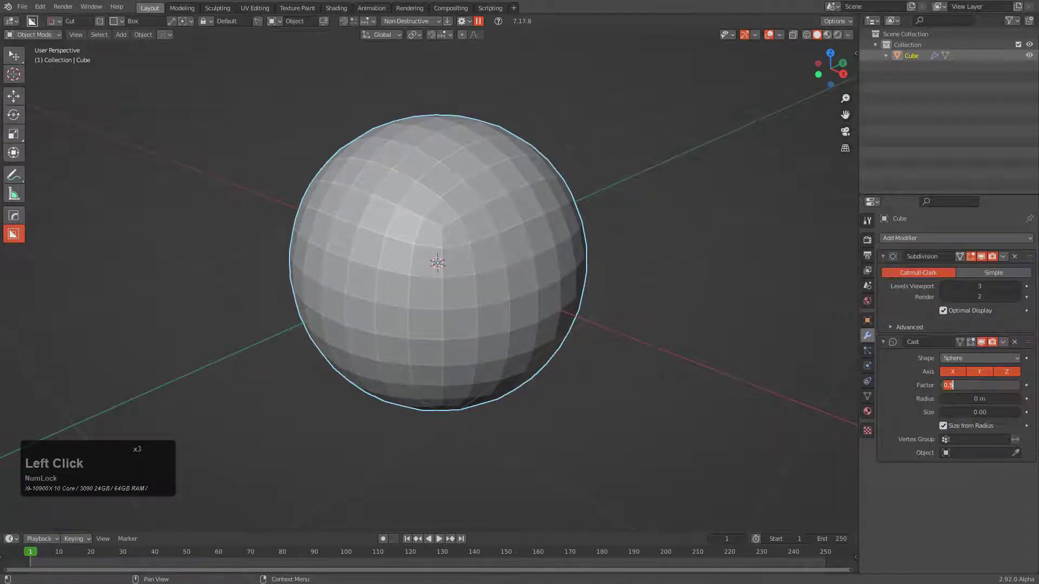
text(1)
key(KP_Enter)
middle_drag(610, 343, 591, 309)
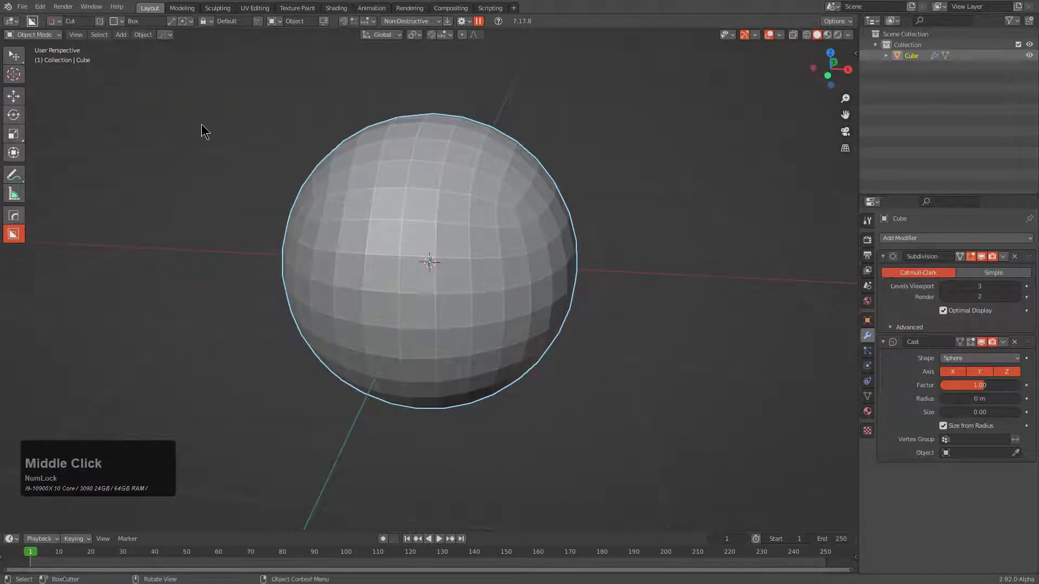
- Apply smooth shading to the sphere
click(144, 36)
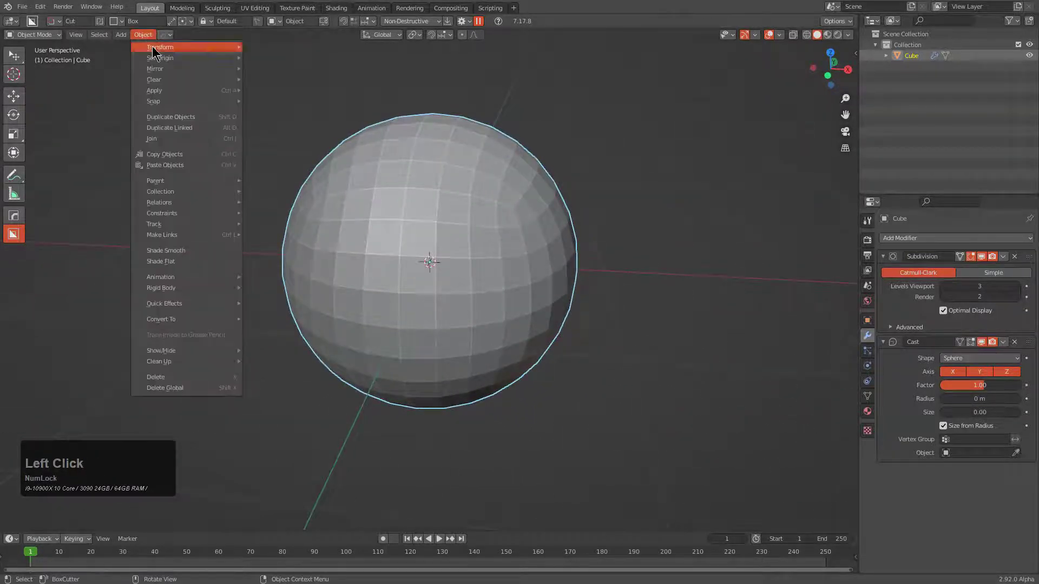
click(179, 250)
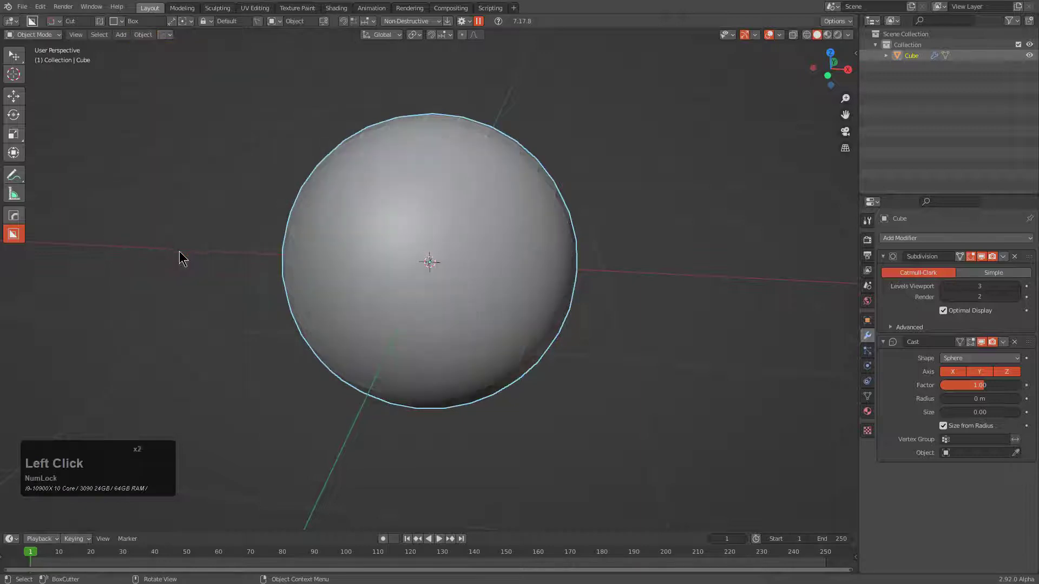
mouse_move(403, 270)
middle_down()
mouse_move(420, 271)
mouse_move(393, 266)
middle_up()
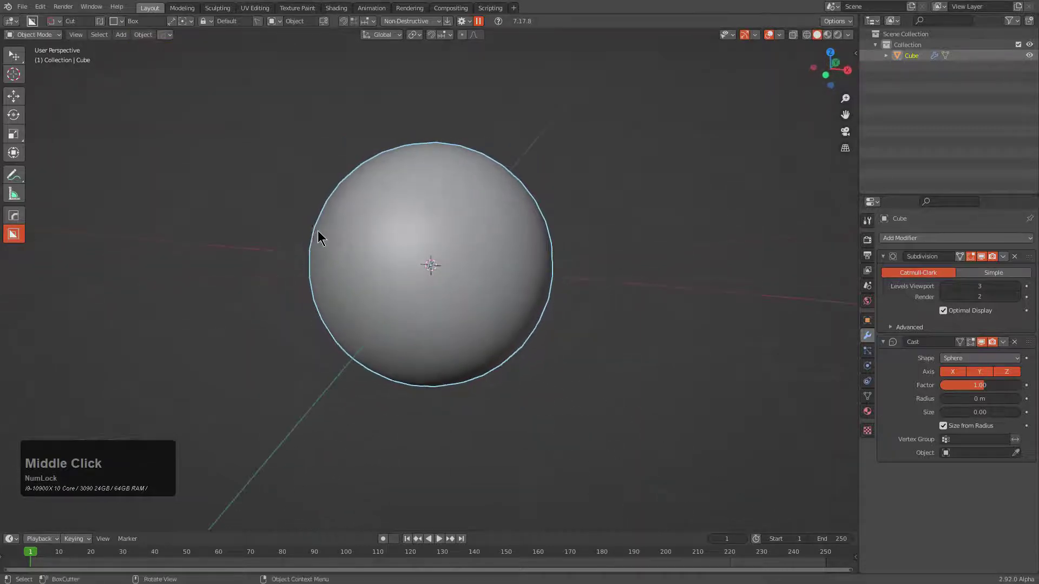
- Expand the mesh's Normals settings and turn off Auto Smooth in BoxCutter's behavior options
click(867, 396)
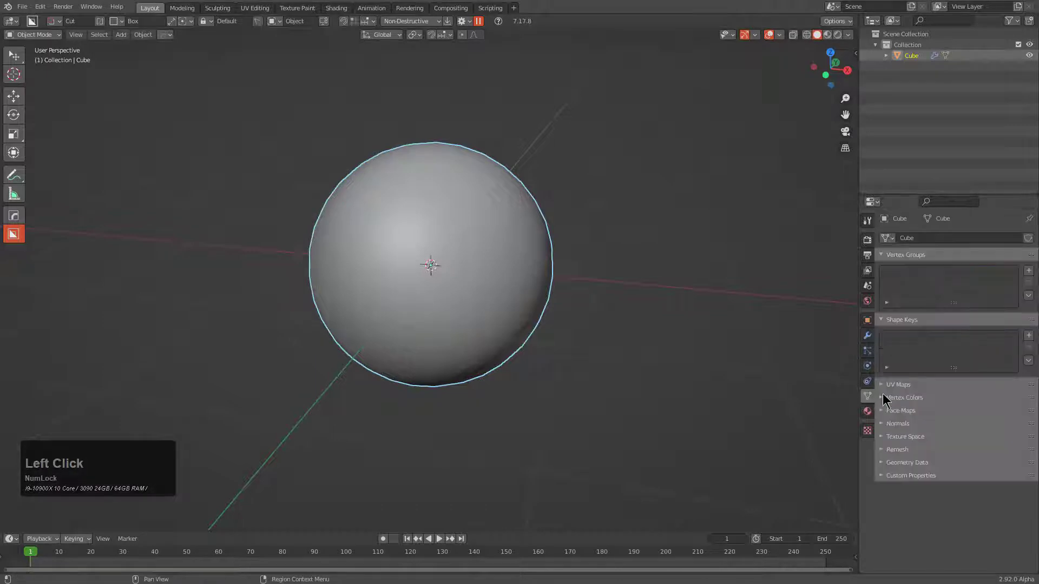
click(897, 425)
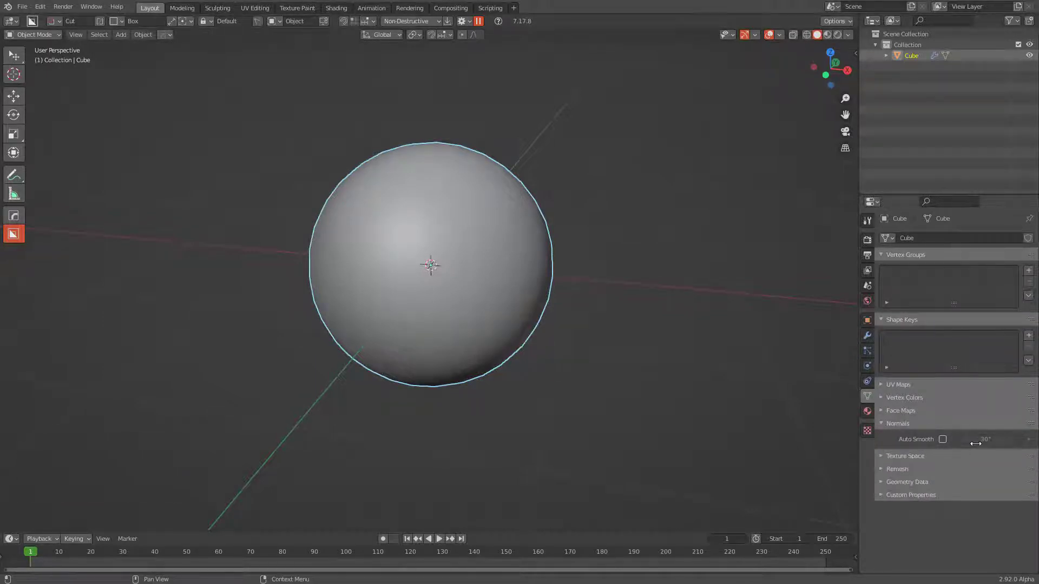
click(462, 22)
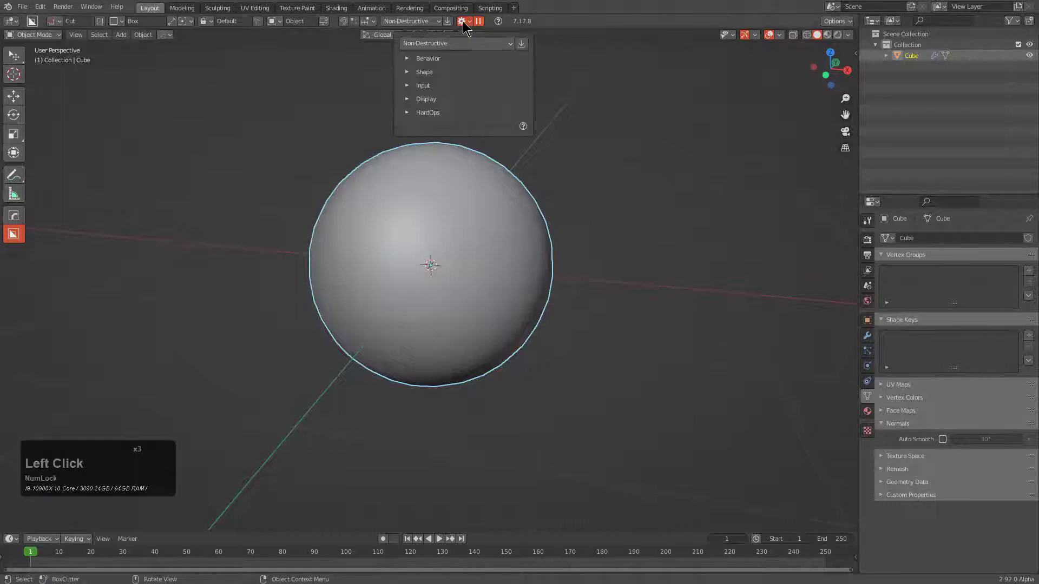
click(412, 59)
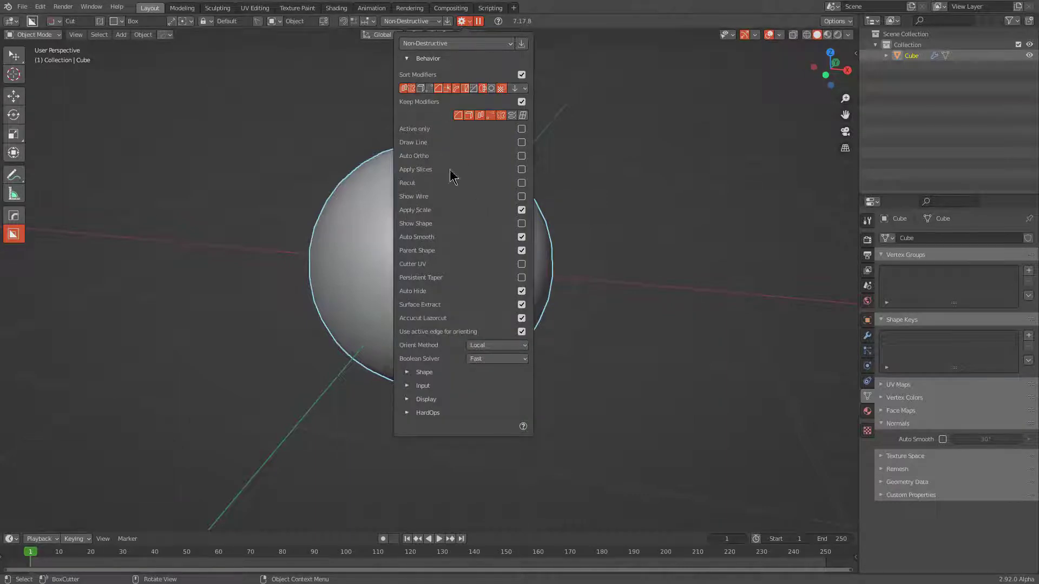
click(521, 238)
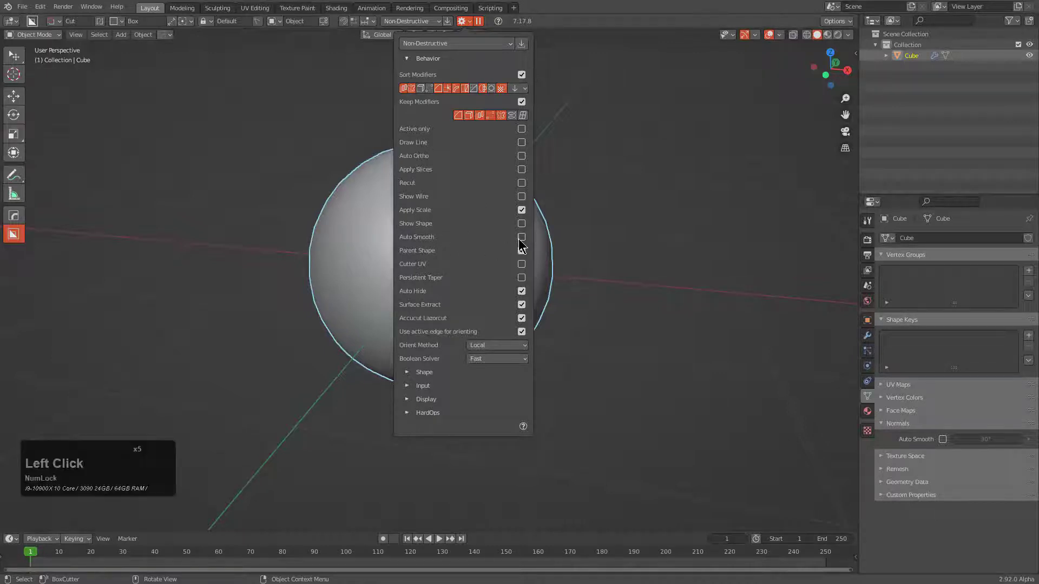
click(521, 250)
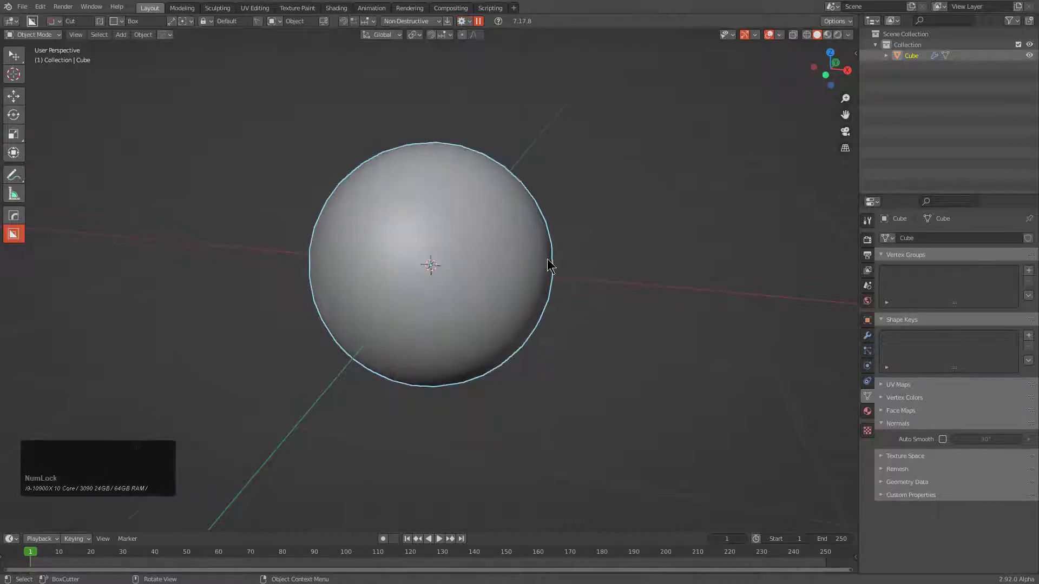
- Cut off the upper part of the sphere with a box cut drawn in the front orthographic view
alt+middle_drag(549, 261, 564, 242)
key(KP_5)
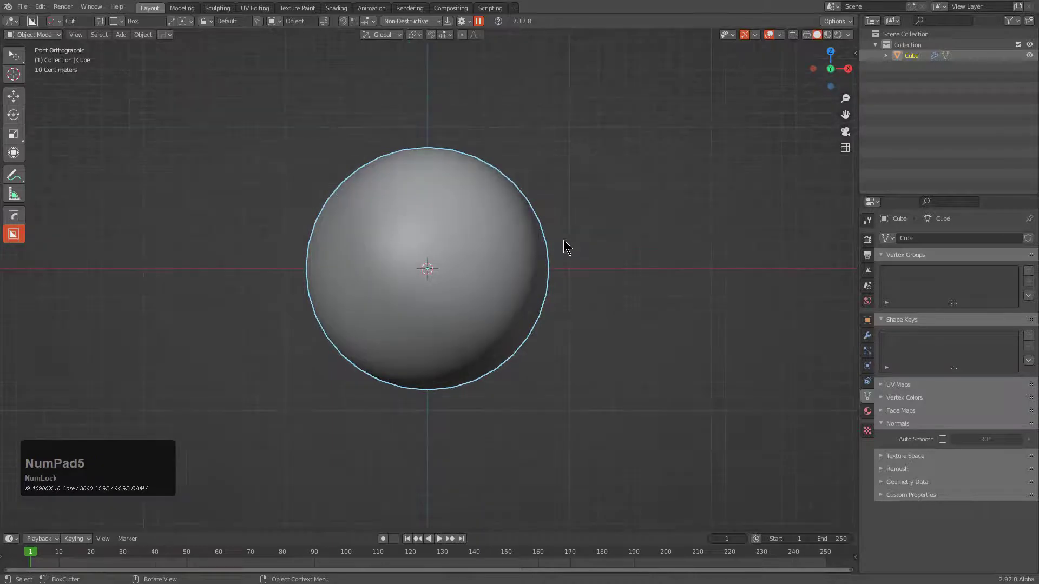
drag(270, 121, 609, 250)
middle_drag(582, 223, 544, 271)
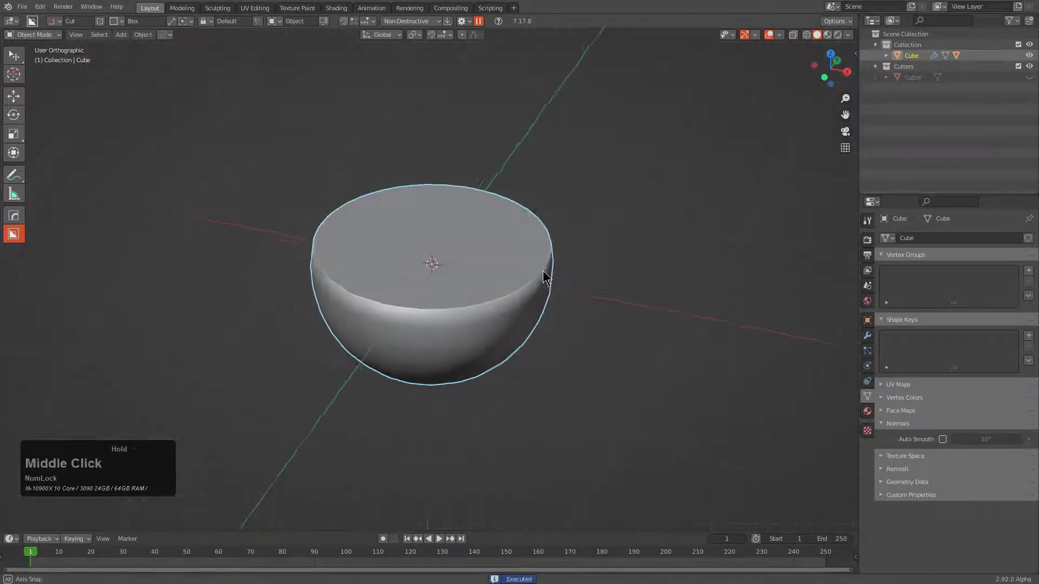
scroll(290, 316, up, 3)
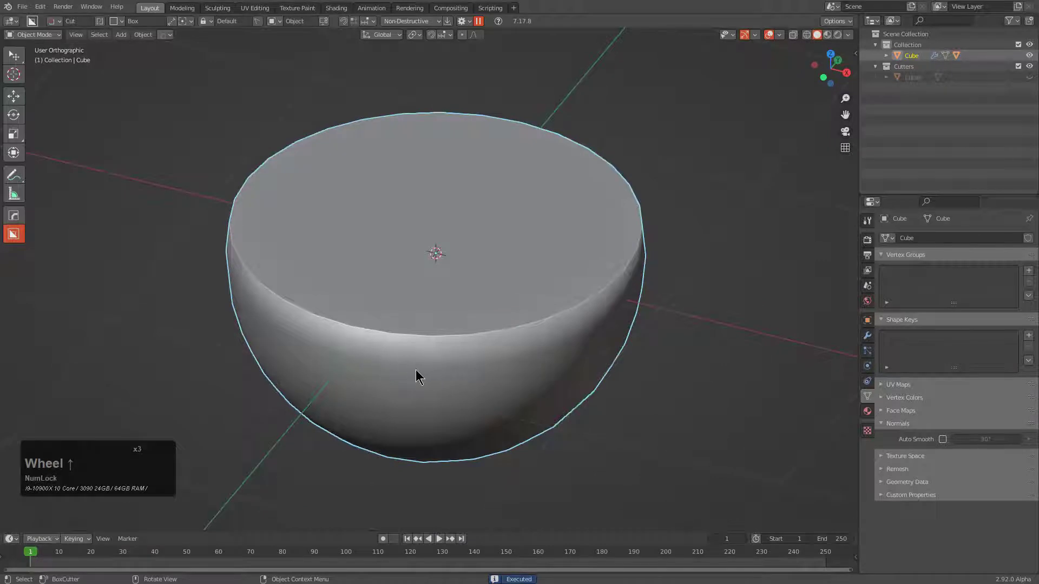
middle_drag(415, 369, 371, 333)
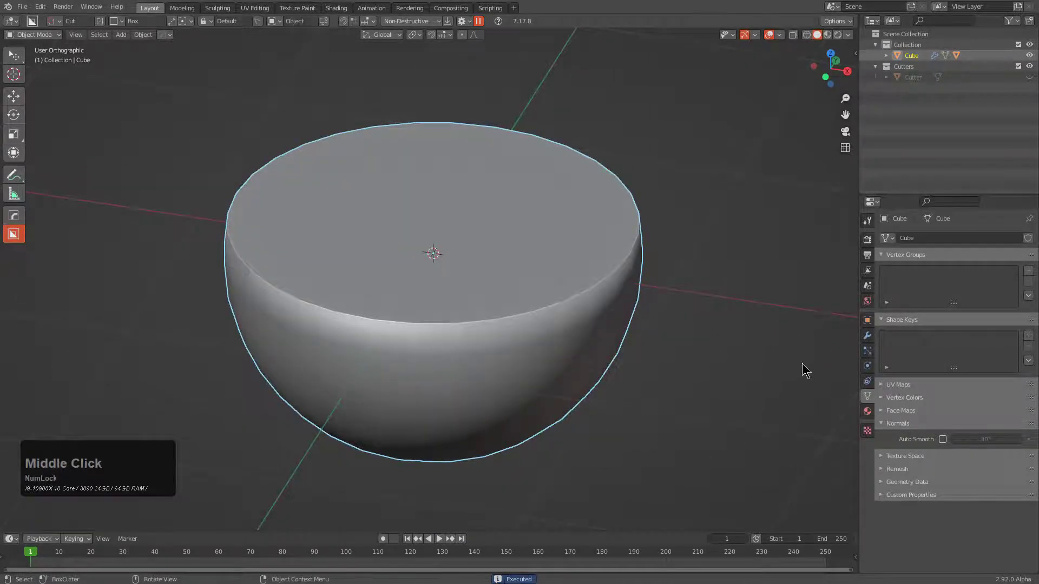
- Switch the mesh's Auto Smooth on and off to compare the shading of the cut sphere
click(942, 440)
click(943, 440)
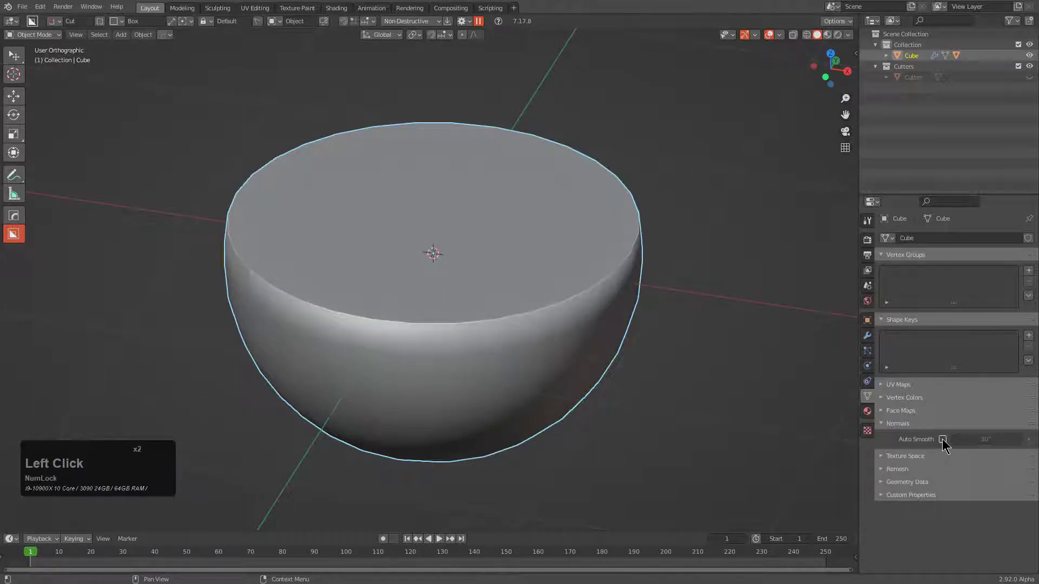
click(943, 440)
click(943, 440)
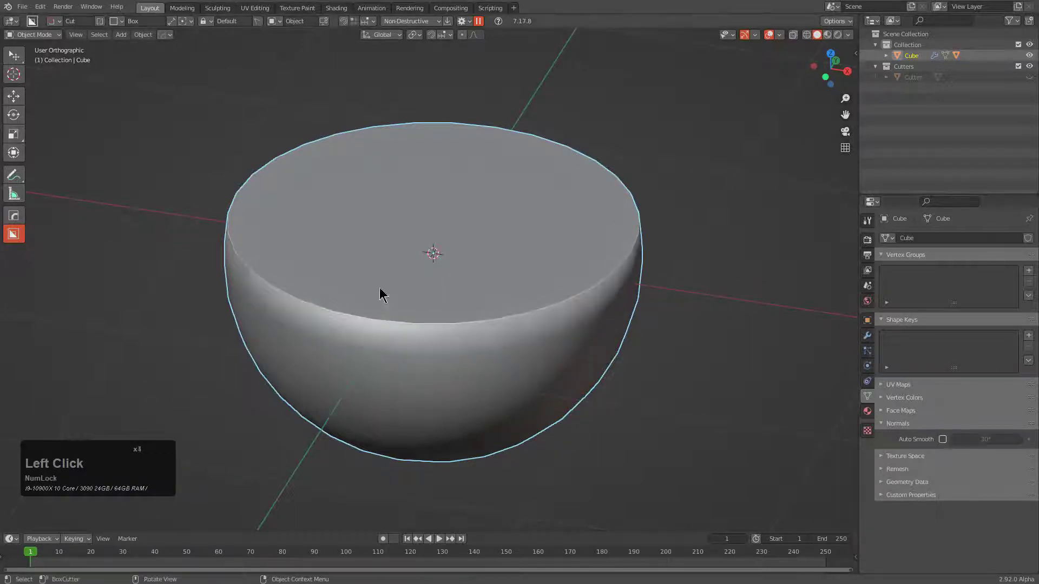
- Collapse the Subdivision and Cast modifiers and add an Edge Split modifier with a 30° edge angle
click(867, 336)
click(883, 257)
click(883, 271)
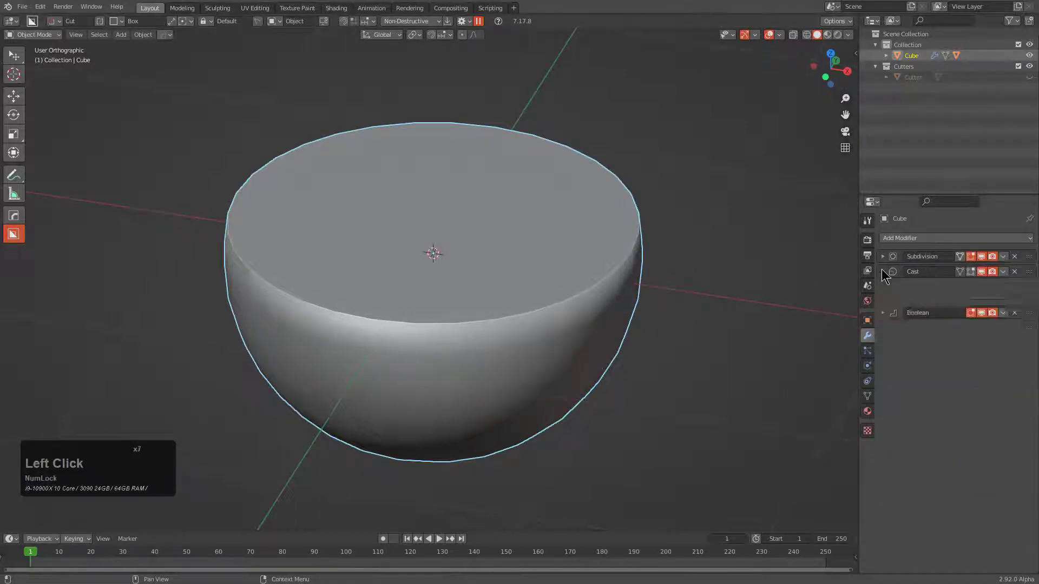
click(907, 241)
click(836, 328)
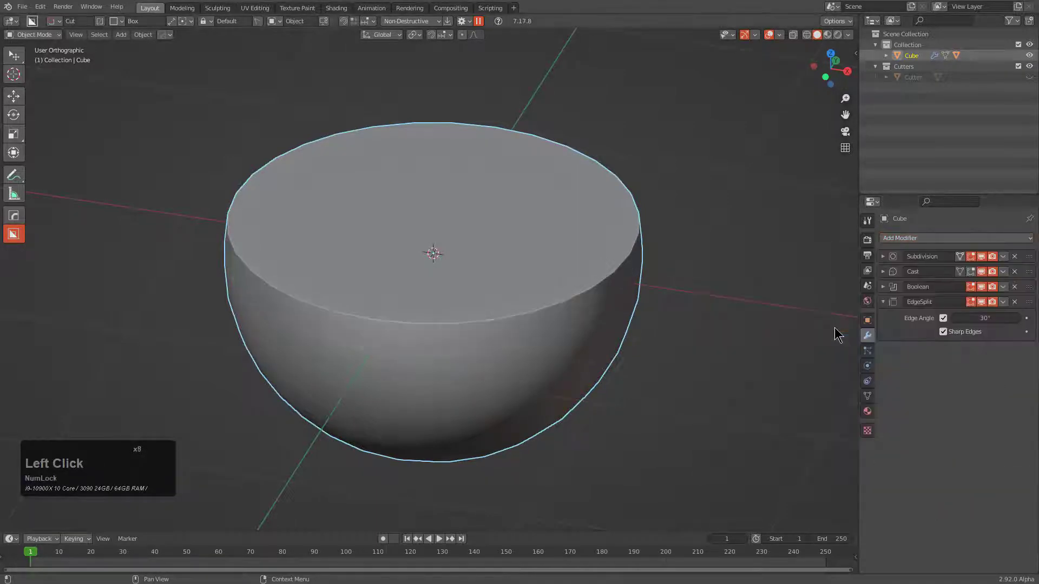
click(883, 302)
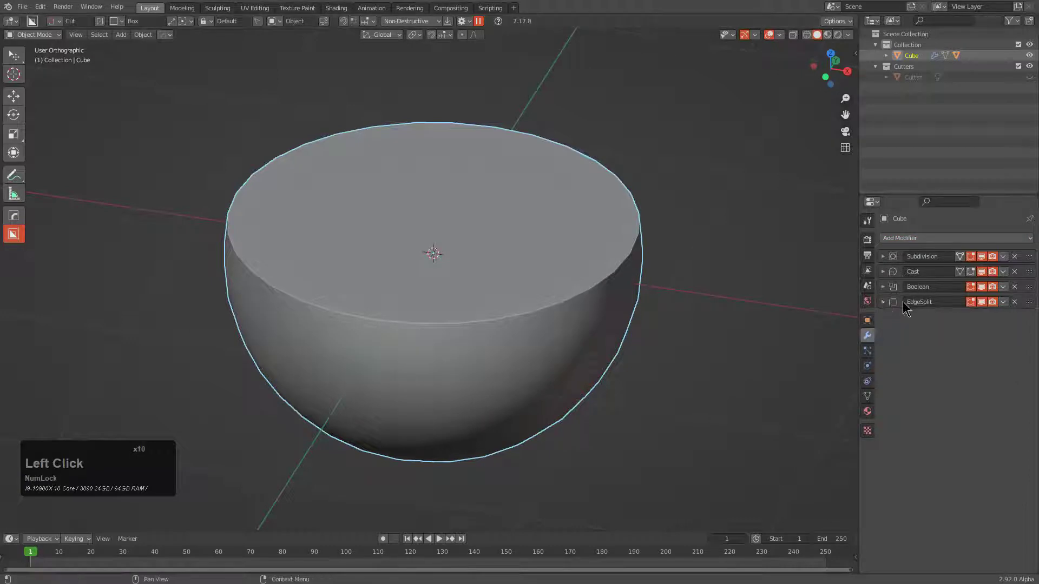
- Start and cancel a box cut across the rim of the cut sphere, and remove the Edge Split modifier
drag(368, 244, 415, 416)
right_click(414, 439)
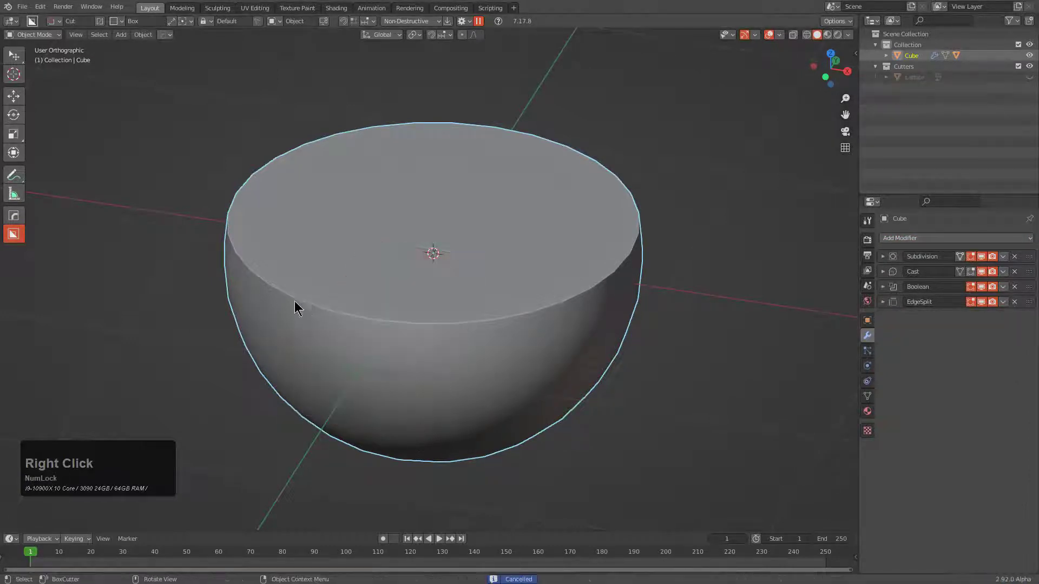
click(1015, 302)
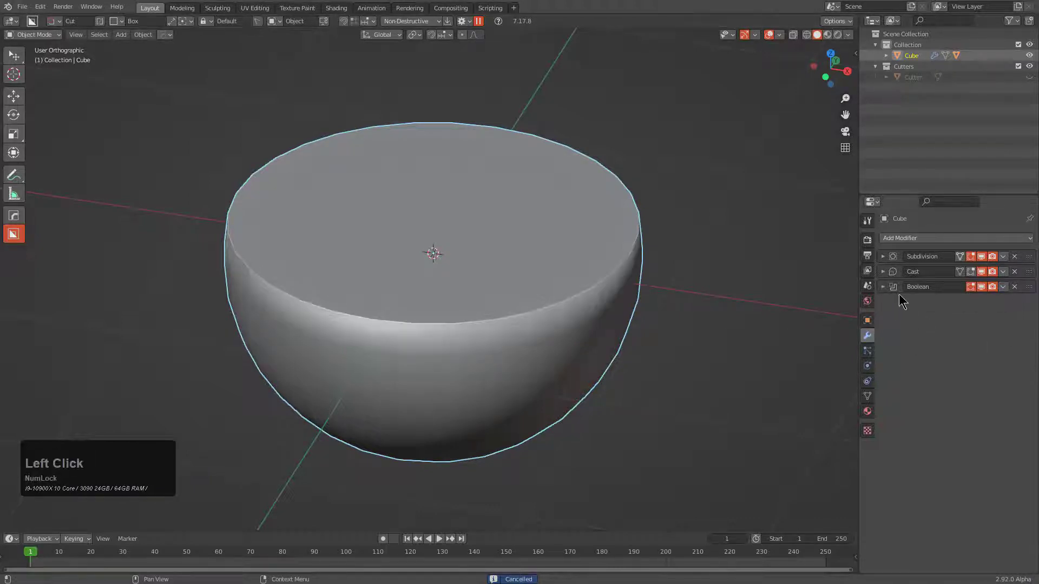
- Enable Auto Smooth on the mesh, try out lower angles such as 22.1°, and keep the angle at 30°
double_click(868, 394)
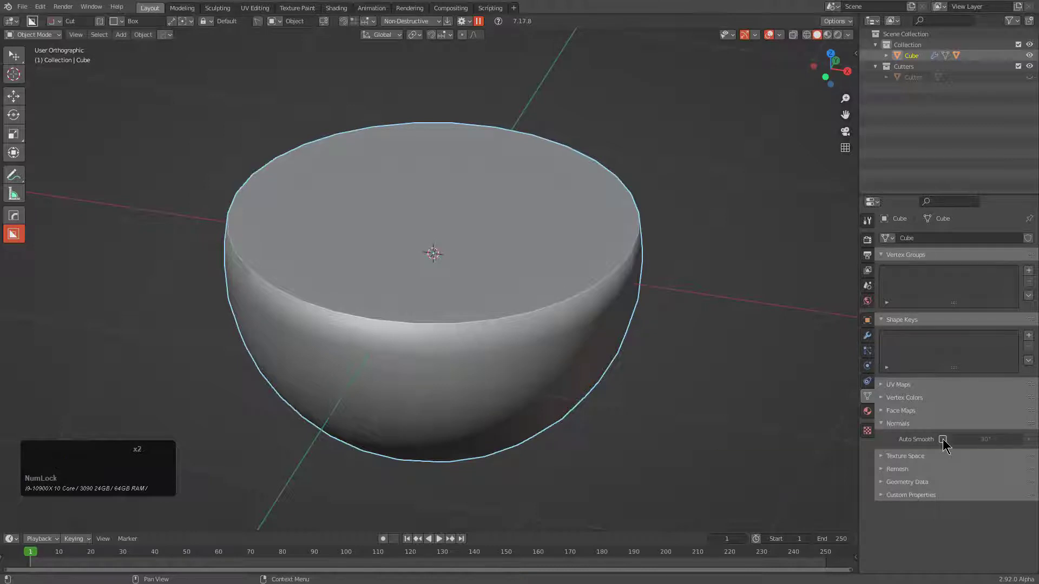
click(943, 440)
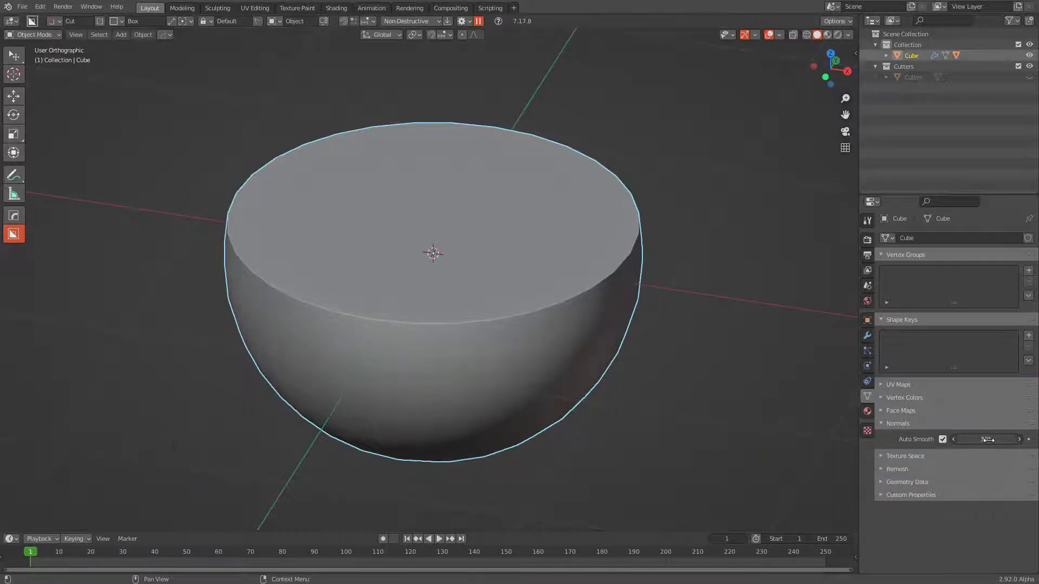
click(991, 440)
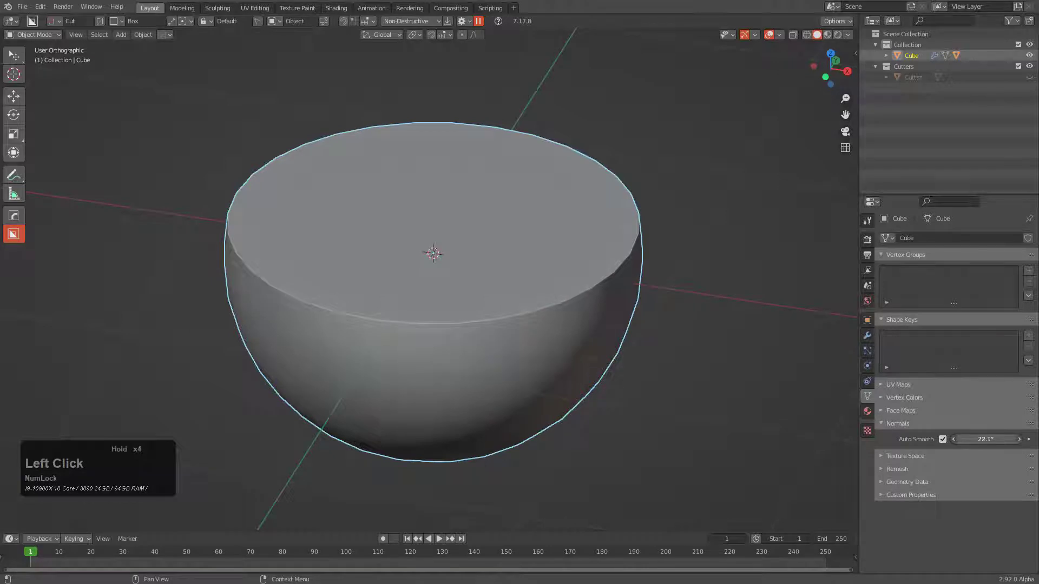
drag(991, 440, 985, 440)
drag(986, 439, 985, 440)
right_click(986, 440)
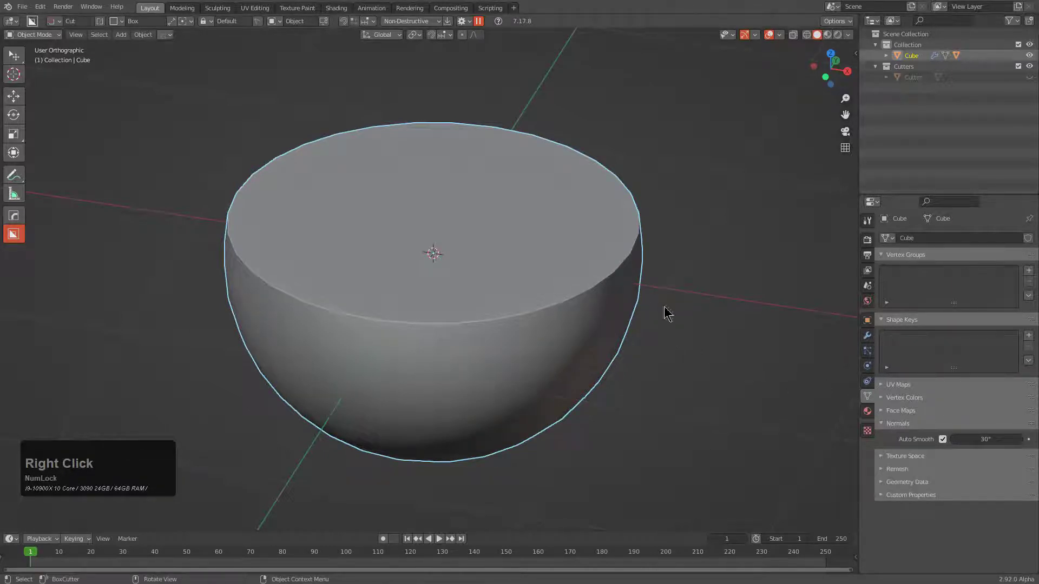
- Cut a rectangular notch into the front rim of the cut sphere with an extruded box cut
shift+middle_drag(420, 326, 424, 313)
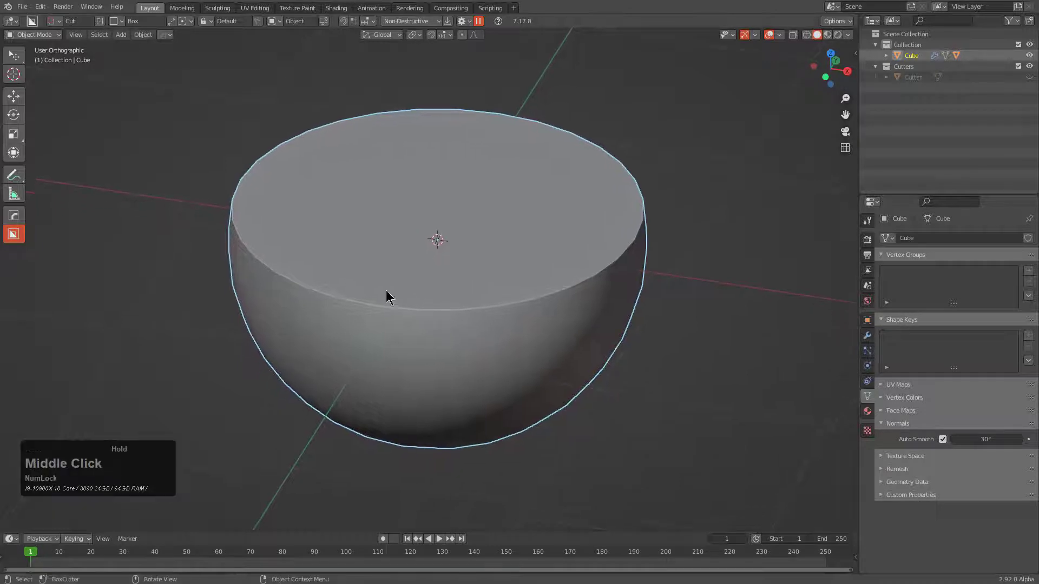
drag(372, 261, 400, 346)
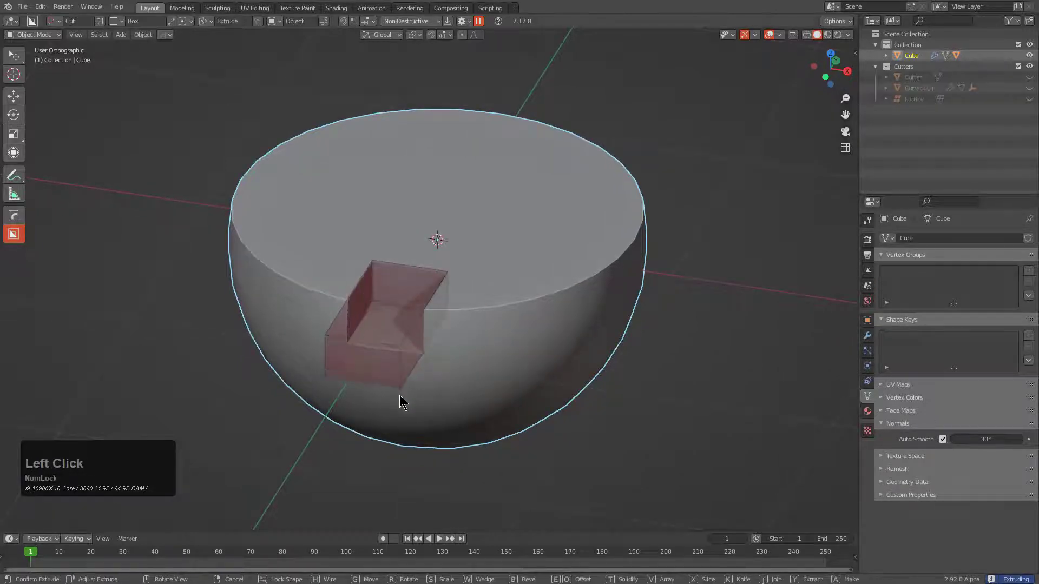
drag(398, 385, 398, 385)
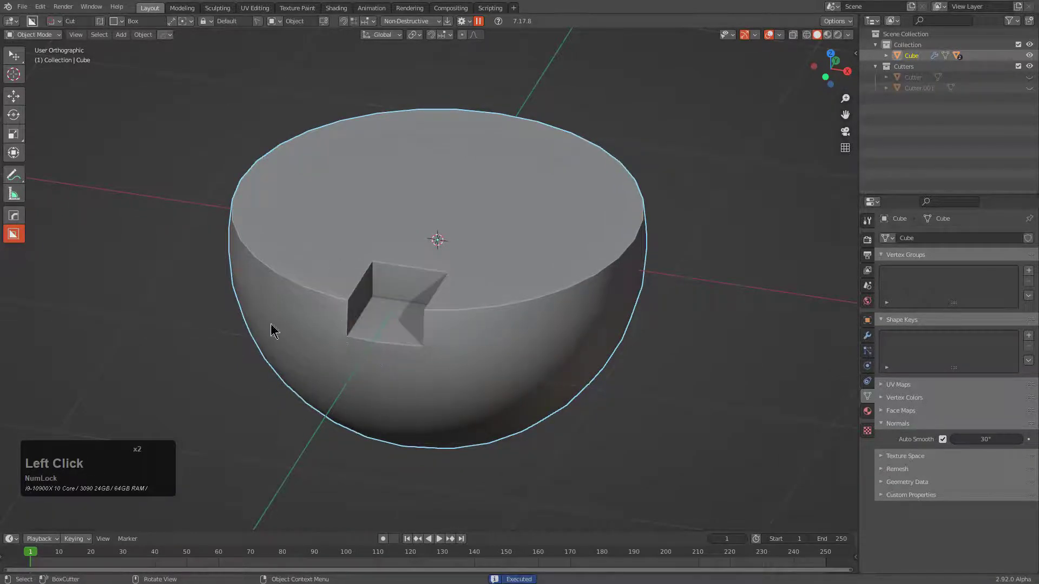
- Cut a larger wedge-shaped box around the existing notch, extruded down through the front of the cut sphere
middle_drag(392, 323, 403, 320)
scroll(358, 316, up, 2)
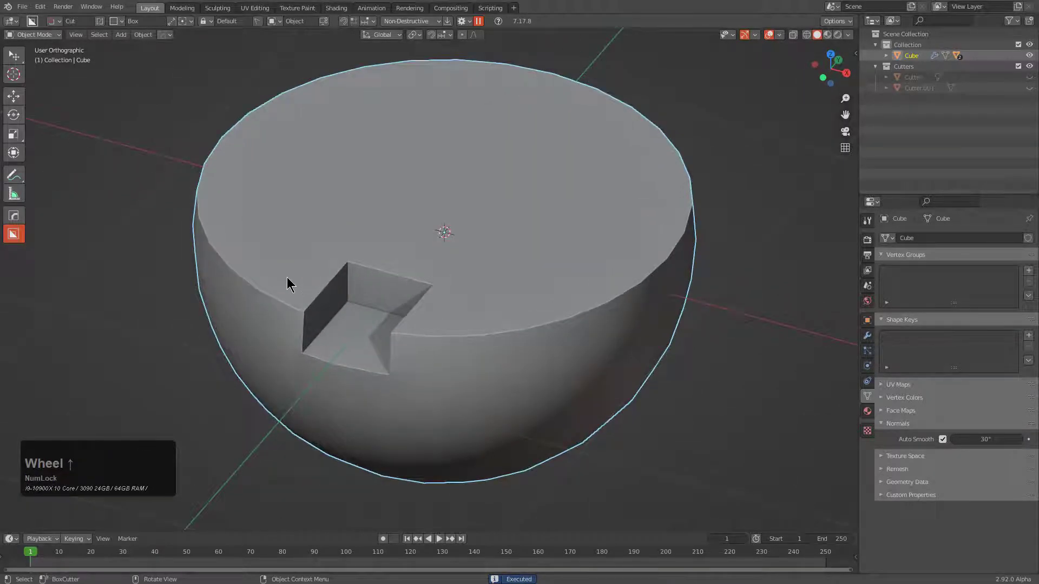
drag(287, 278, 423, 504)
key(w)
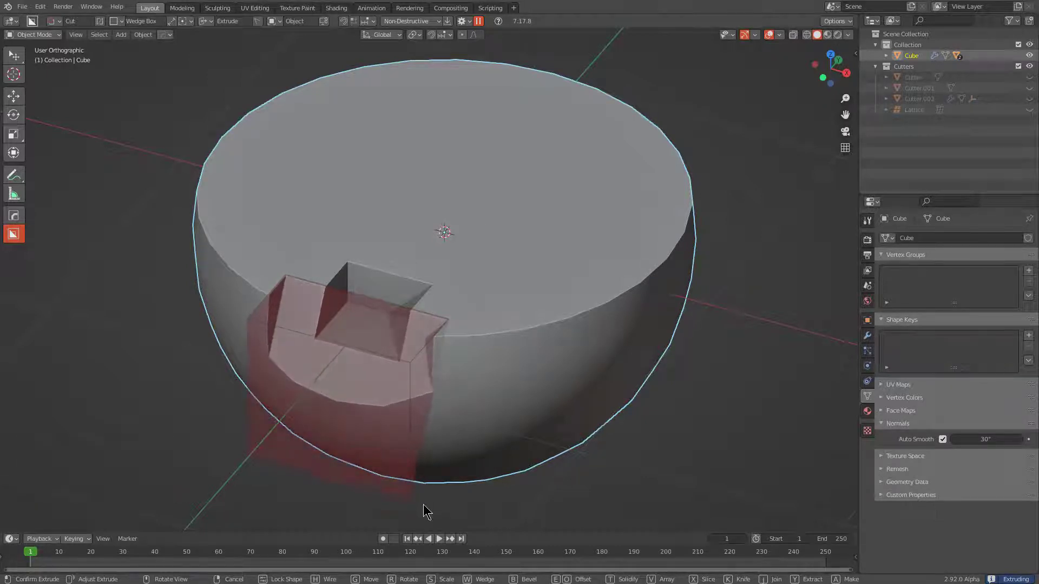
shift+middle_drag(427, 486, 441, 393)
scroll(441, 400, down, 1)
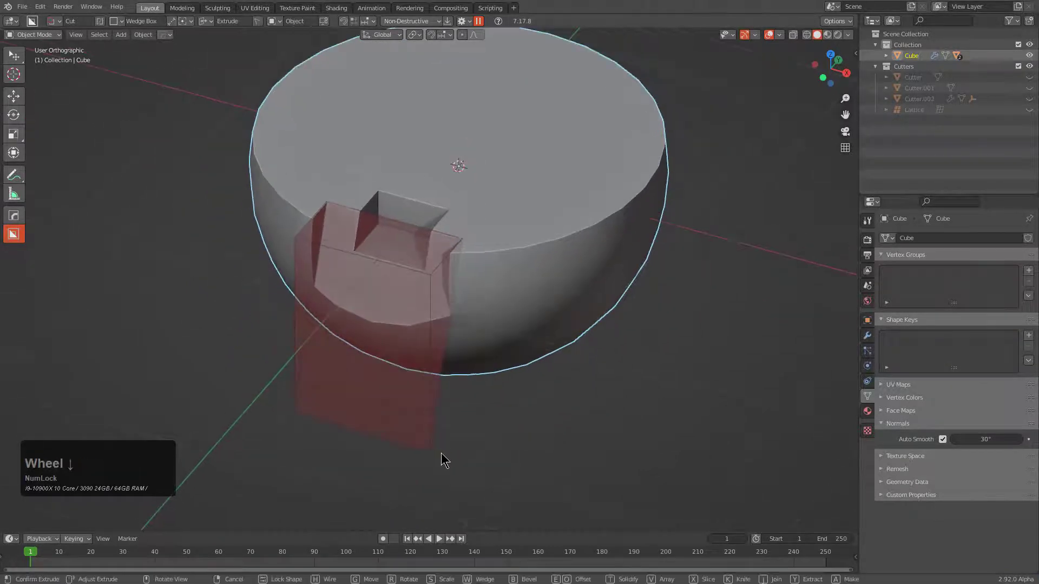
click(447, 463)
middle_drag(447, 463, 479, 355)
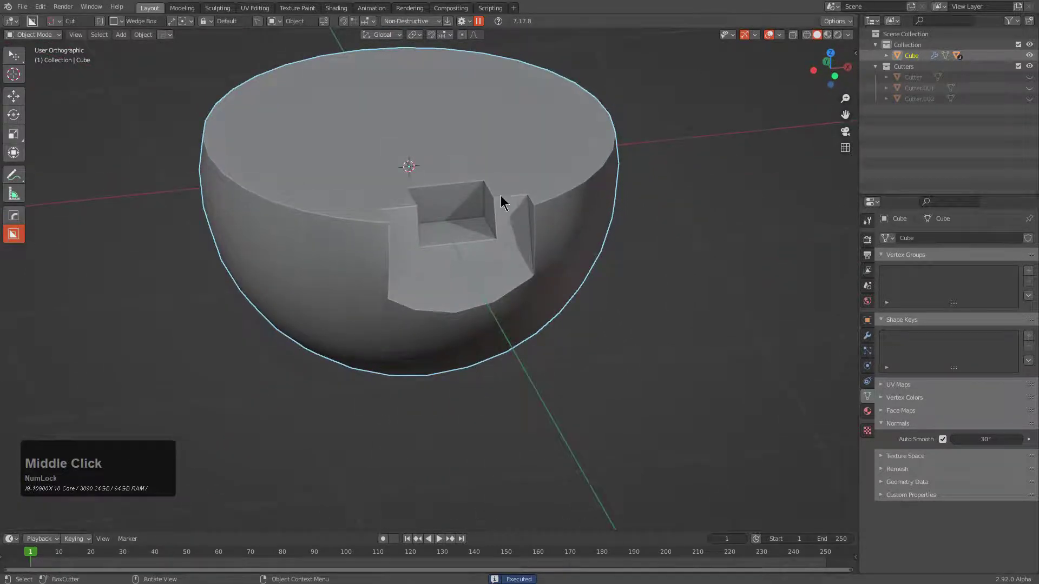
- Try out other Auto Smooth angles such as 29.8° and 148°, and disable Auto Smooth to inspect the shading around the cuts
shift+click(981, 439)
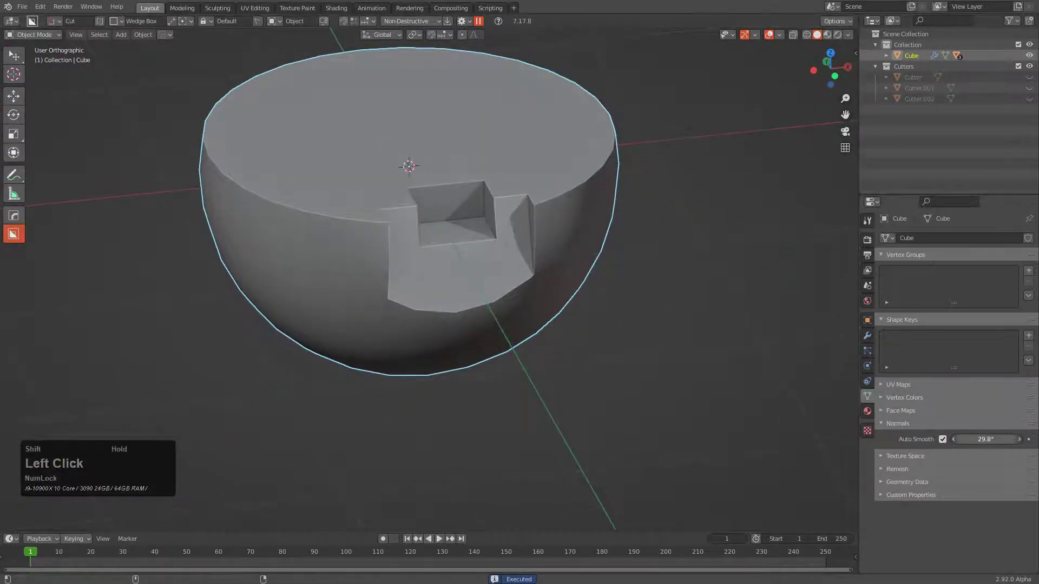
shift+drag(981, 439, 983, 439)
drag(983, 439, 1001, 439)
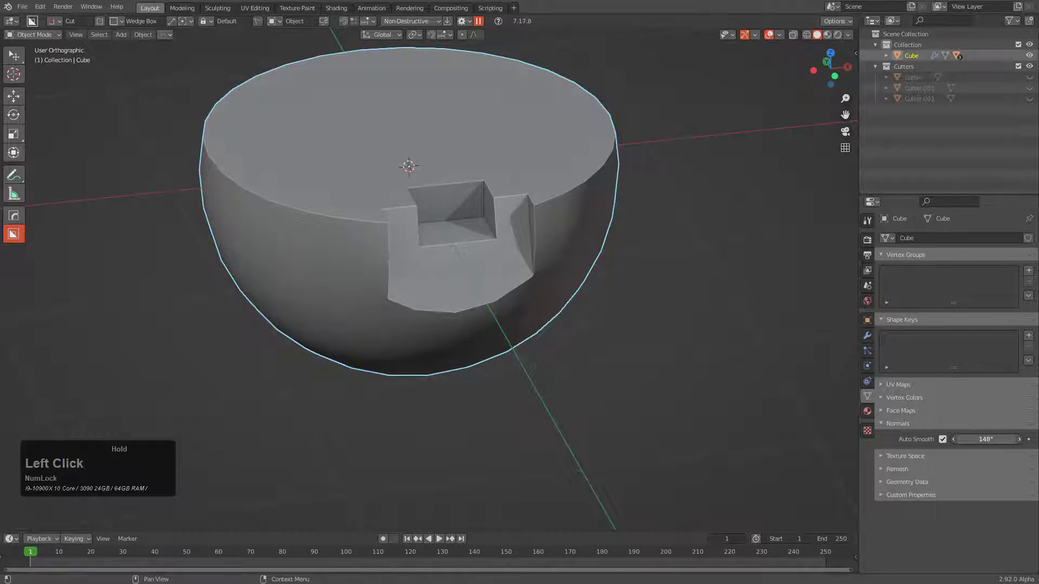
drag(985, 438, 927, 437)
click(942, 439)
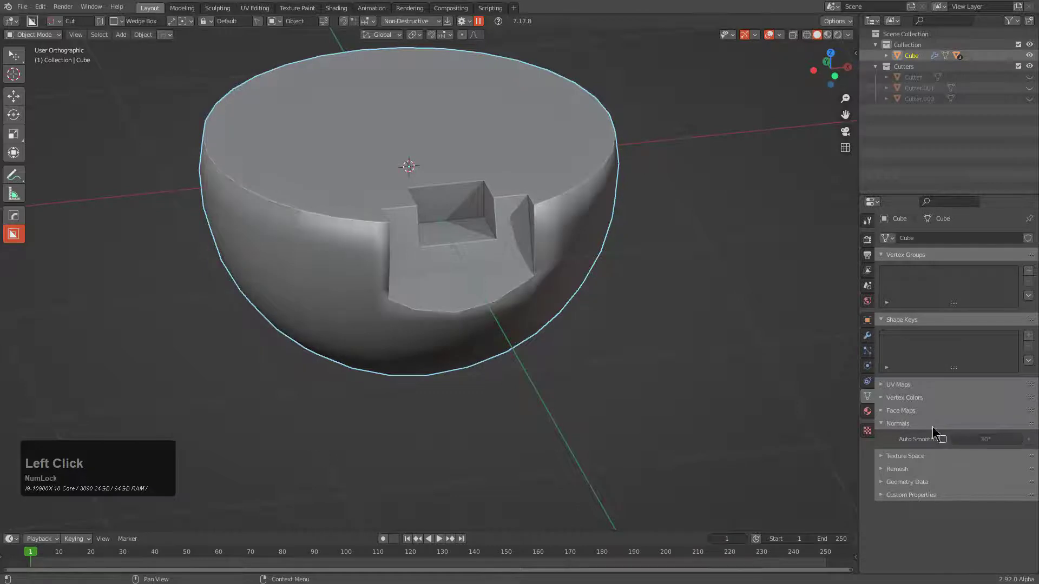
middle_drag(596, 314, 398, 271)
middle_drag(342, 229, 335, 311)
- Re-enable Auto Smooth on the mesh, lower its angle to 10.8°, and inspect the shading around the cut sphere
click(943, 439)
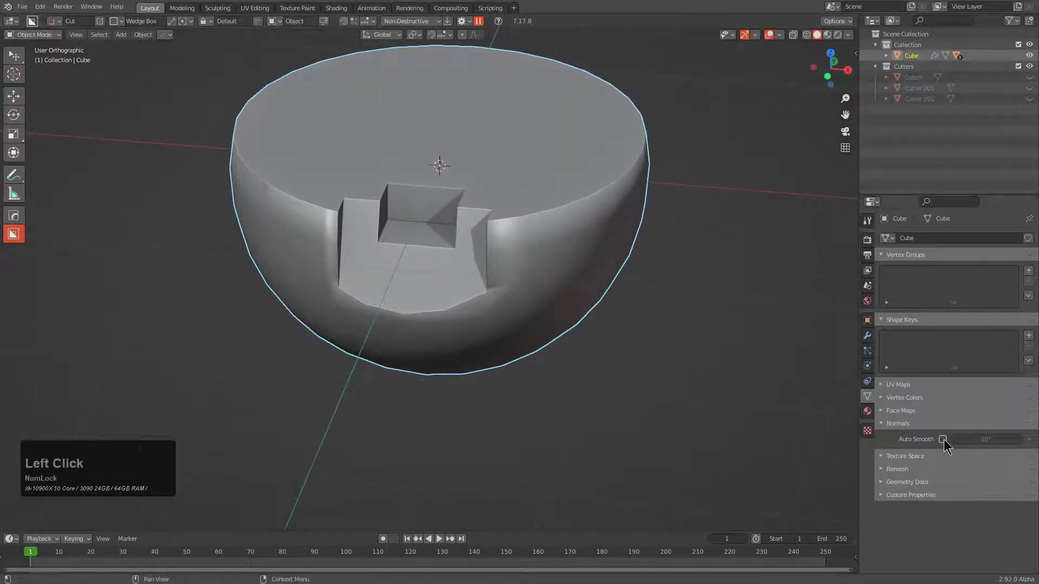
drag(985, 439, 965, 439)
middle_drag(470, 300, 467, 292)
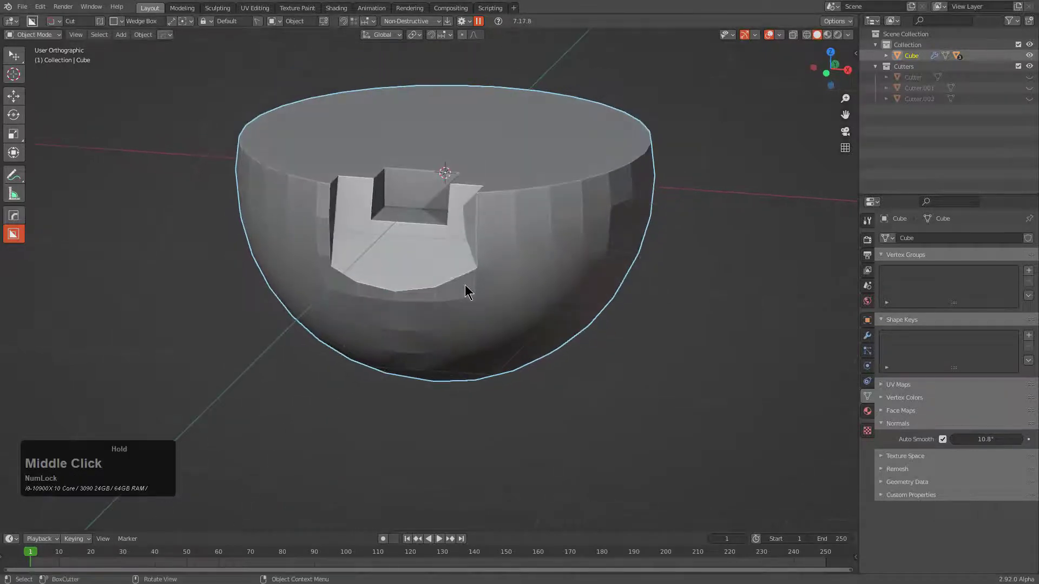
middle_drag(425, 323, 329, 273)
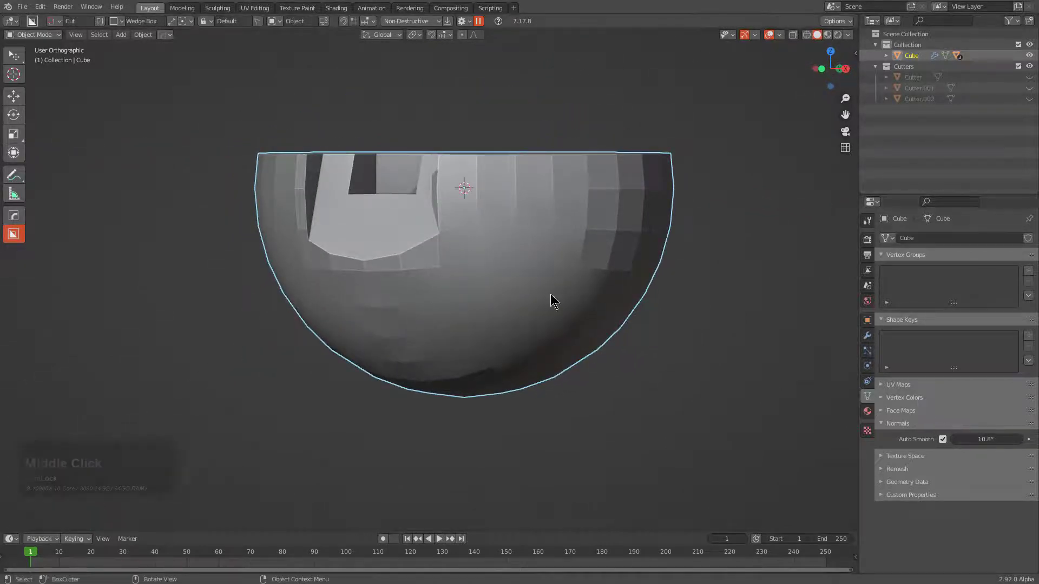
middle_drag(552, 299, 487, 299)
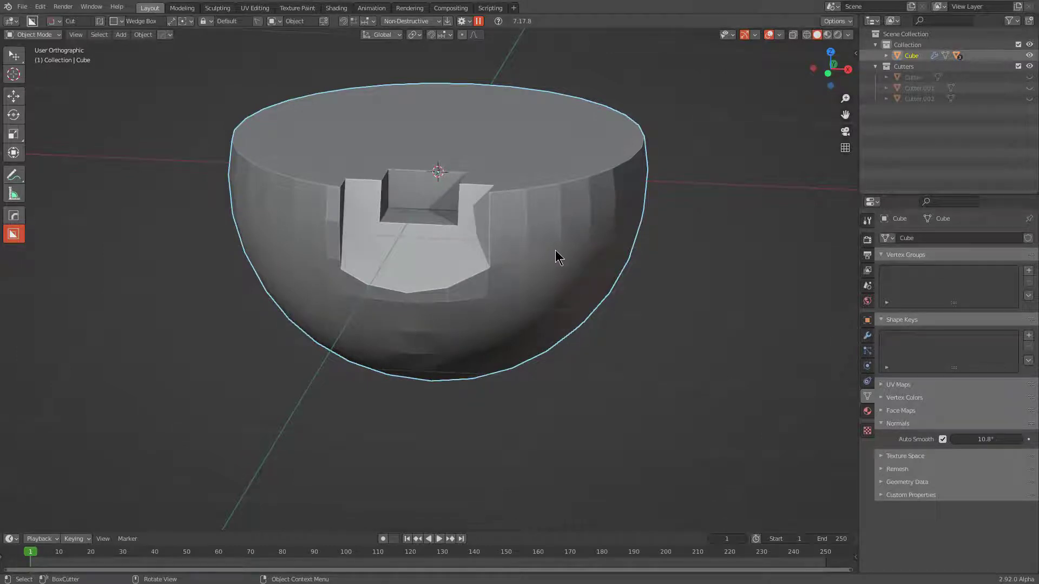
- Raise the Subdivision modifier's viewport level to 4 and inspect the shading around the cuts
click(868, 335)
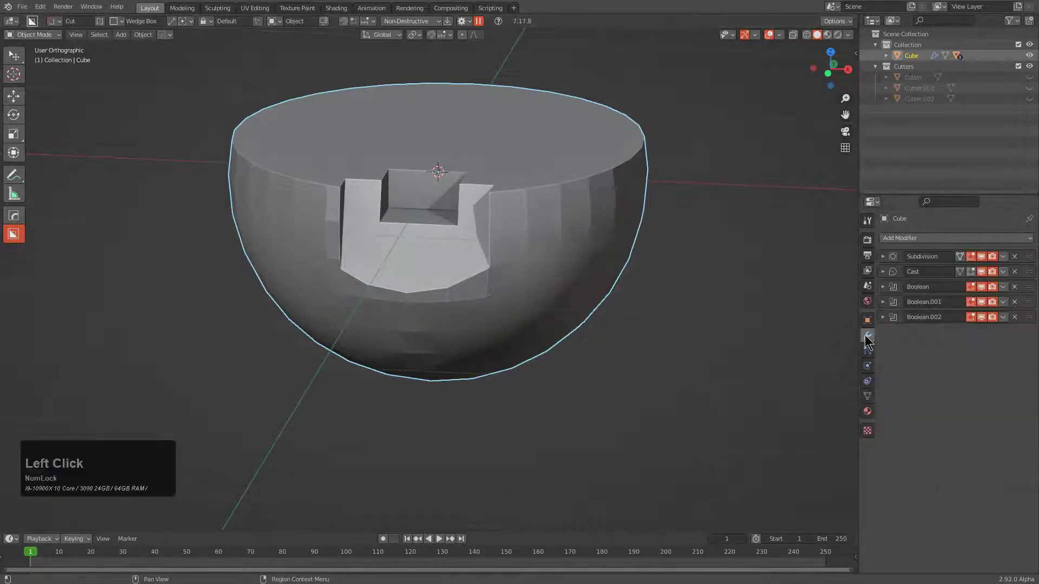
click(883, 256)
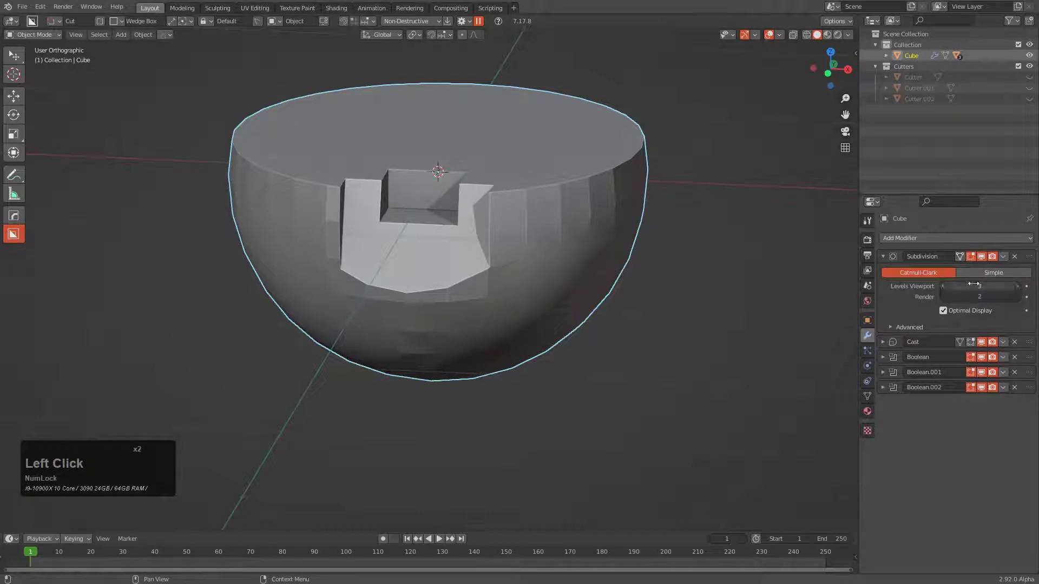
click(1016, 285)
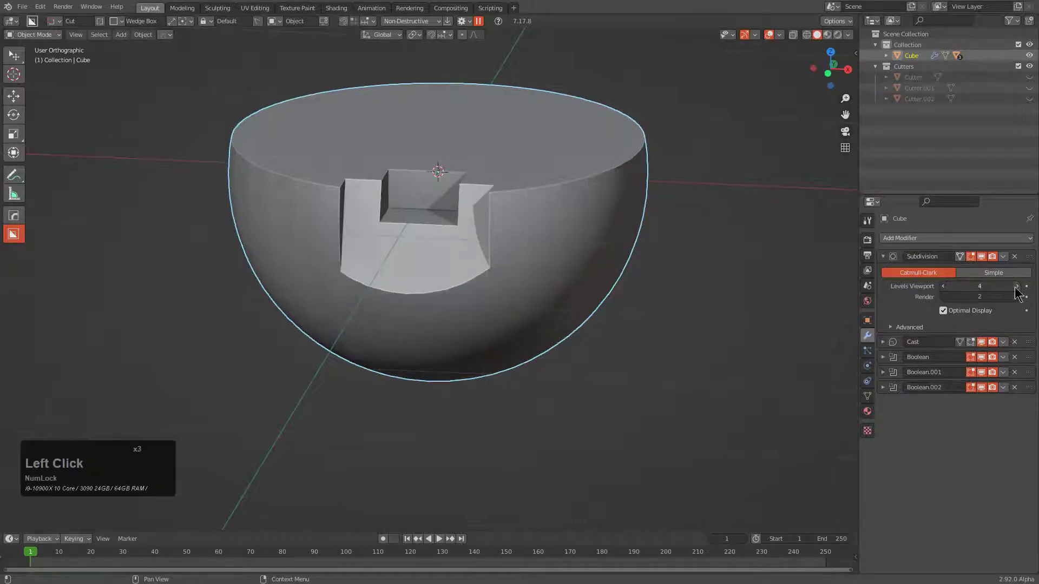
middle_click(628, 291)
middle_drag(628, 290, 468, 189)
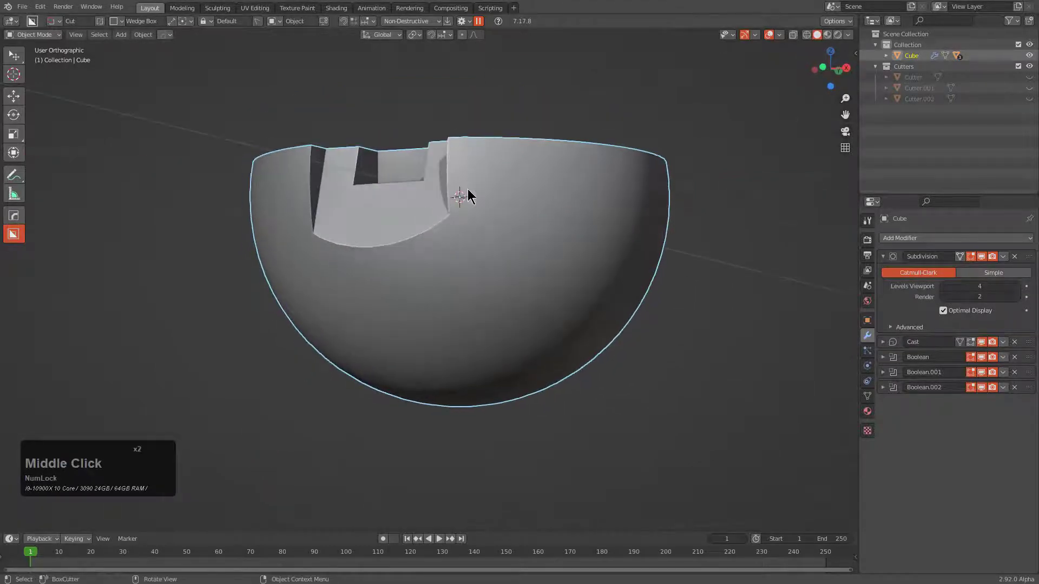
middle_drag(359, 257, 310, 204)
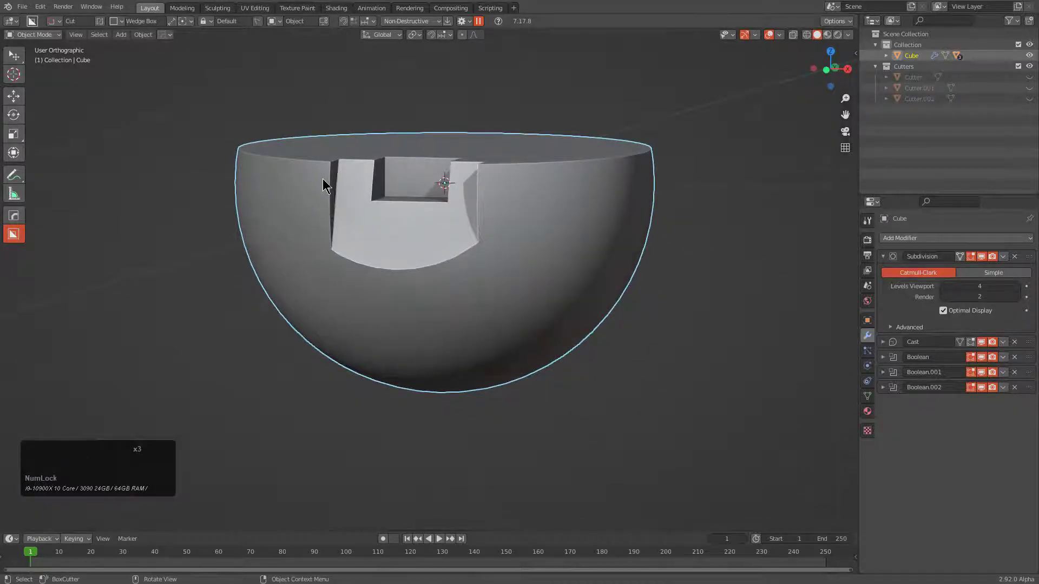
middle_drag(424, 280, 473, 314)
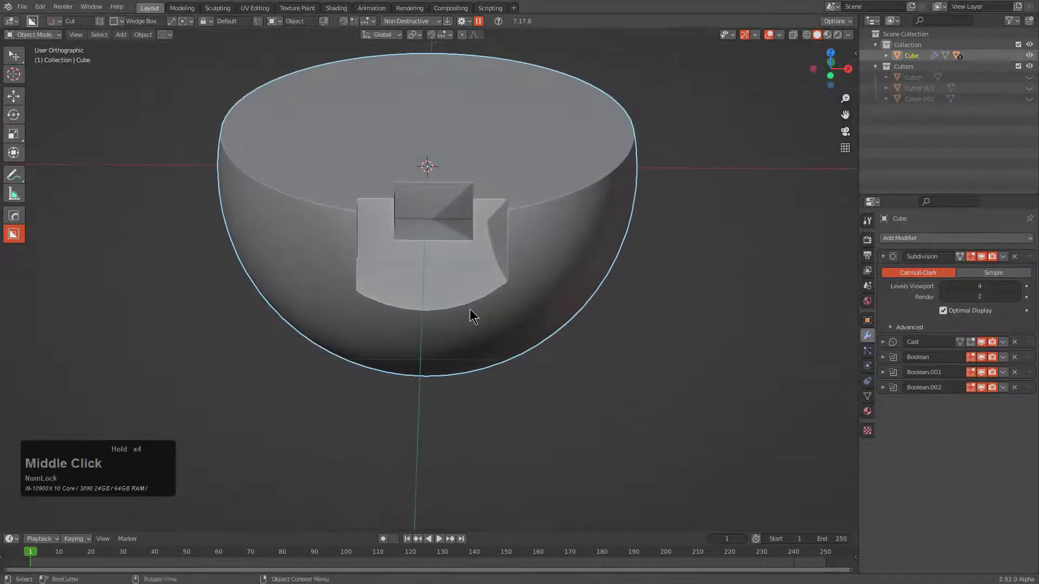
- Adjust the Auto Smooth angle interactively with HOps Sharpen, trying 35°, 25° and 10° and confirming 5.7°
click(868, 396)
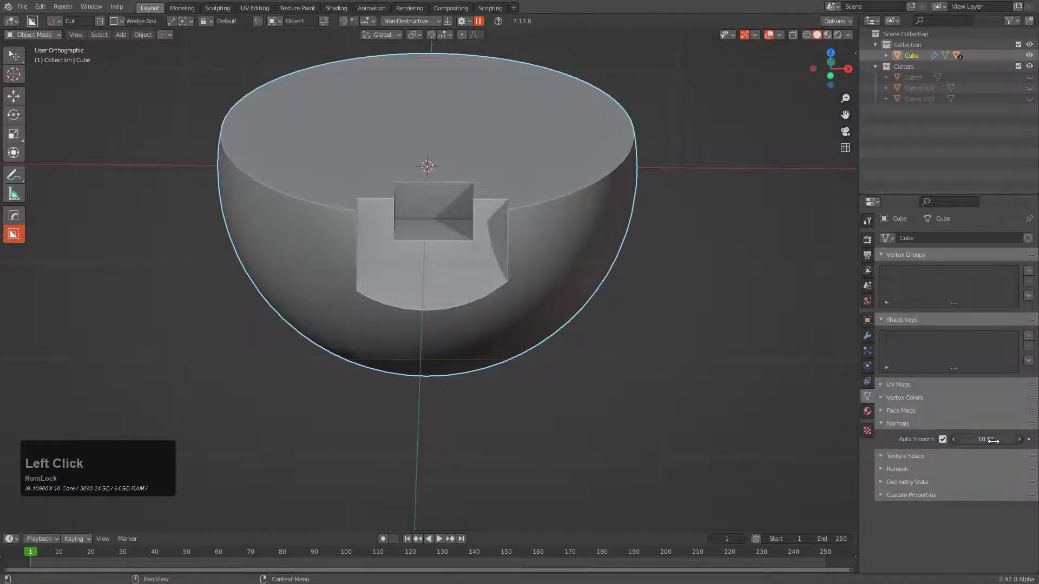
middle_drag(610, 260, 596, 265)
key(q)
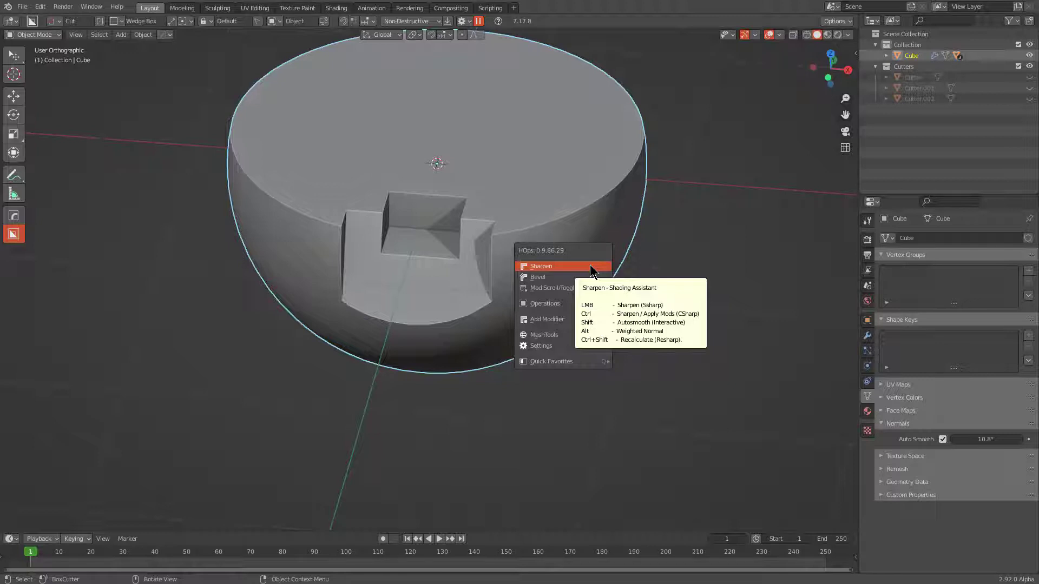
shift+click(590, 265)
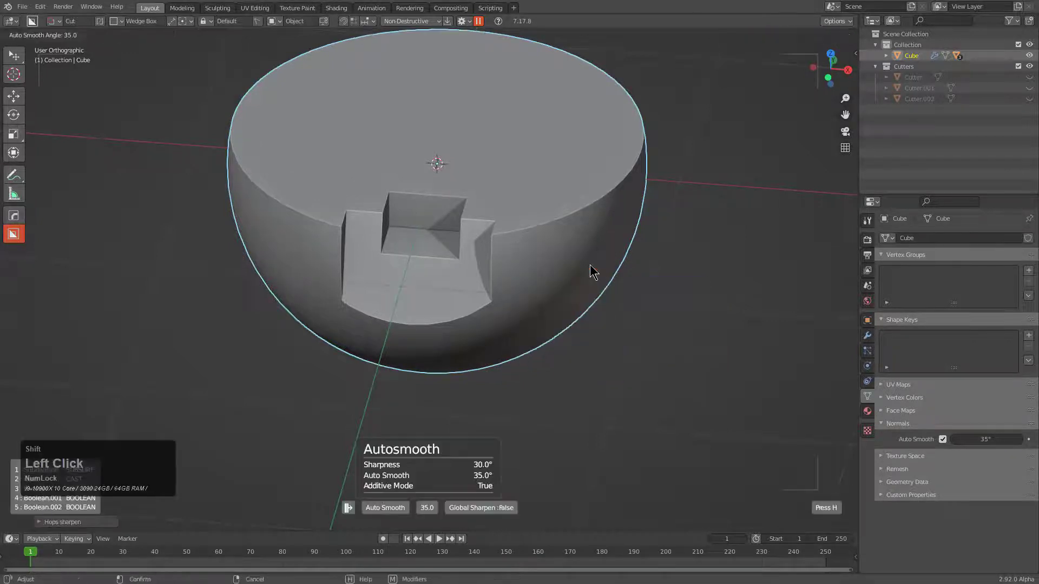
scroll(590, 265, up, 5)
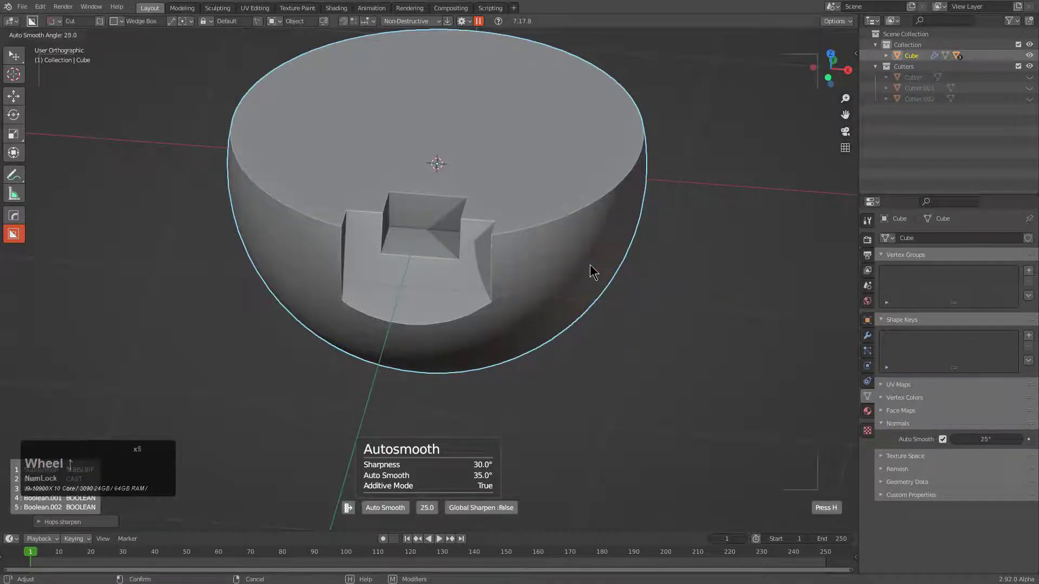
scroll(590, 265, up, 3)
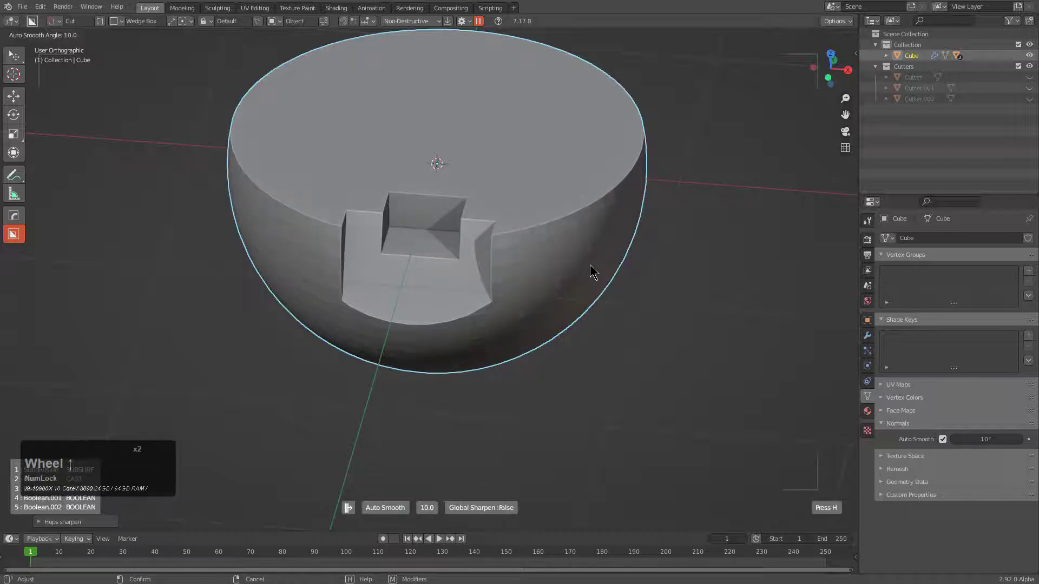
scroll(590, 264, down, 2)
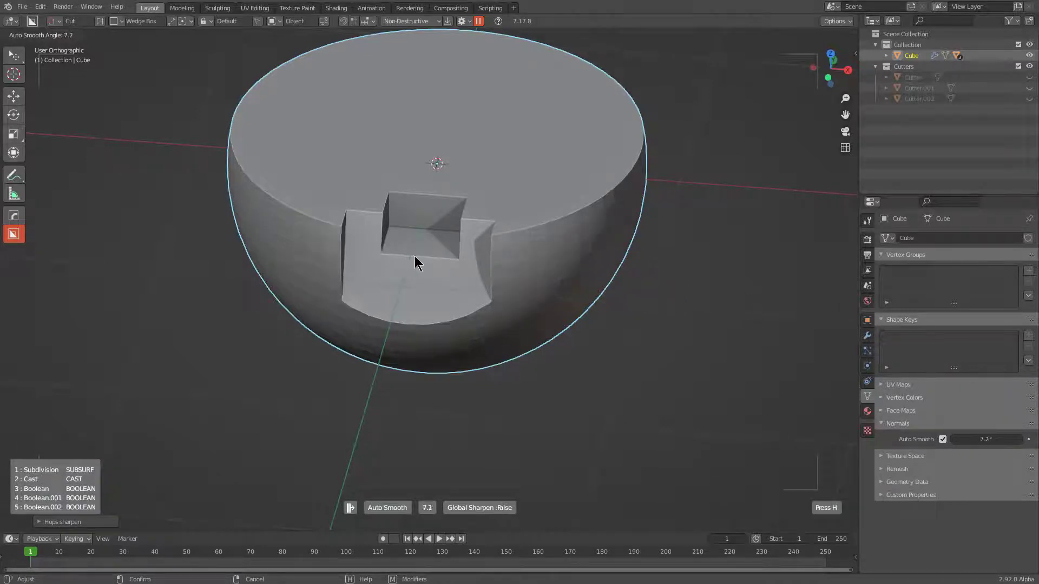
click(489, 264)
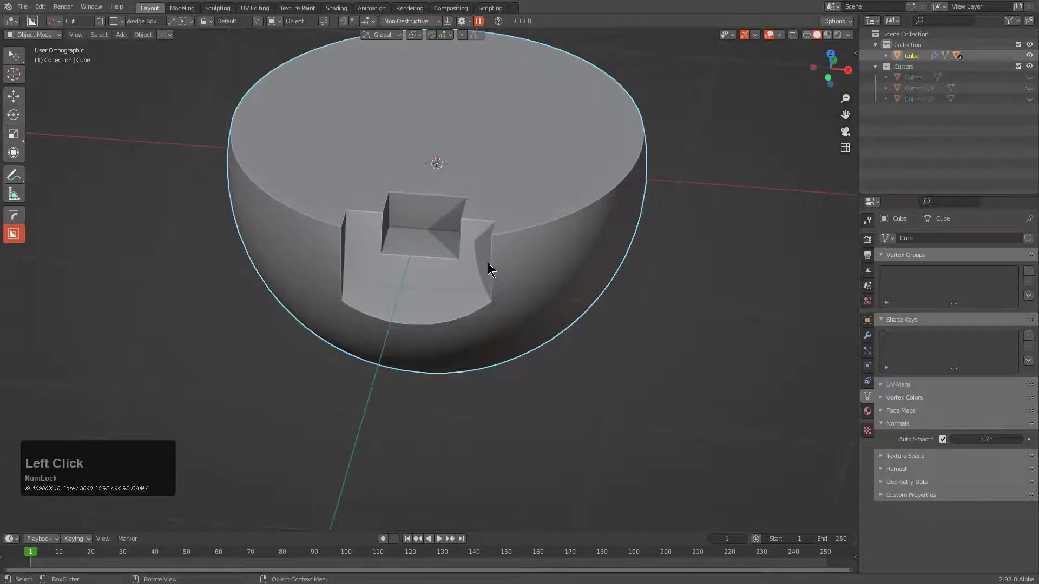
middle_drag(506, 242, 507, 269)
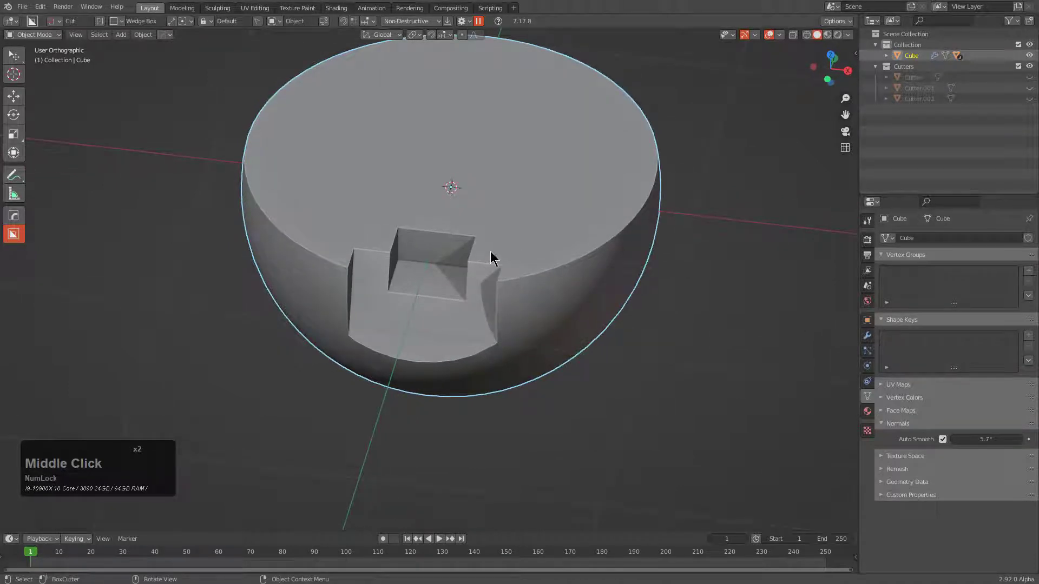
middle_drag(499, 278, 486, 234)
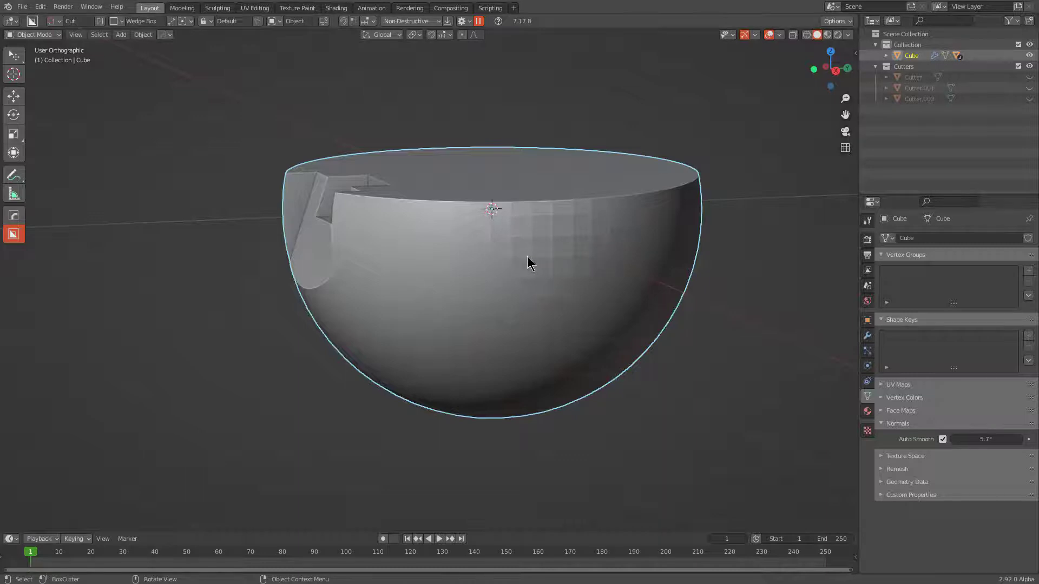
- Try a Subdivision viewport level of 5 and return it to 4
click(867, 335)
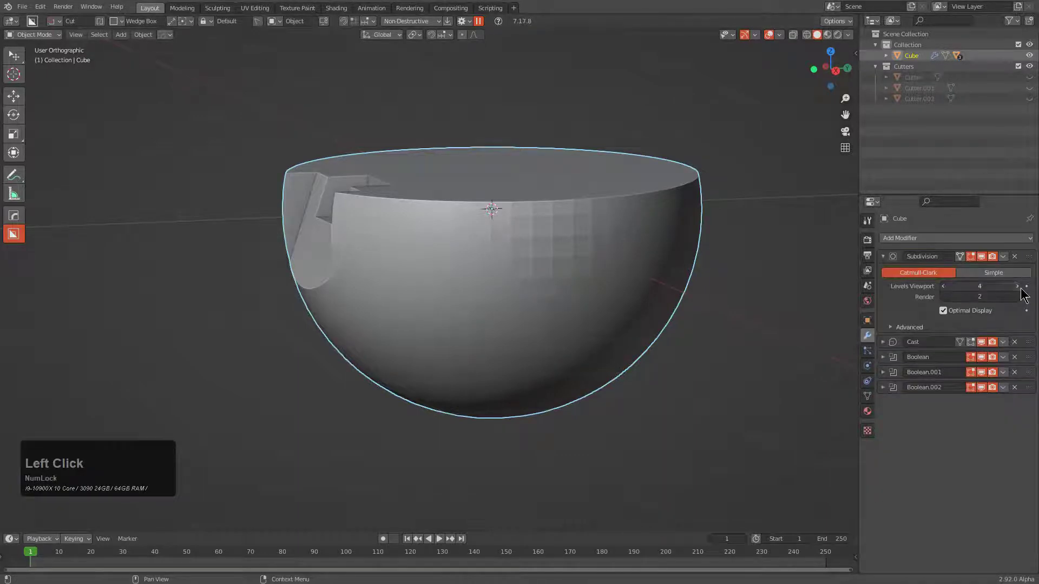
click(1018, 287)
click(944, 286)
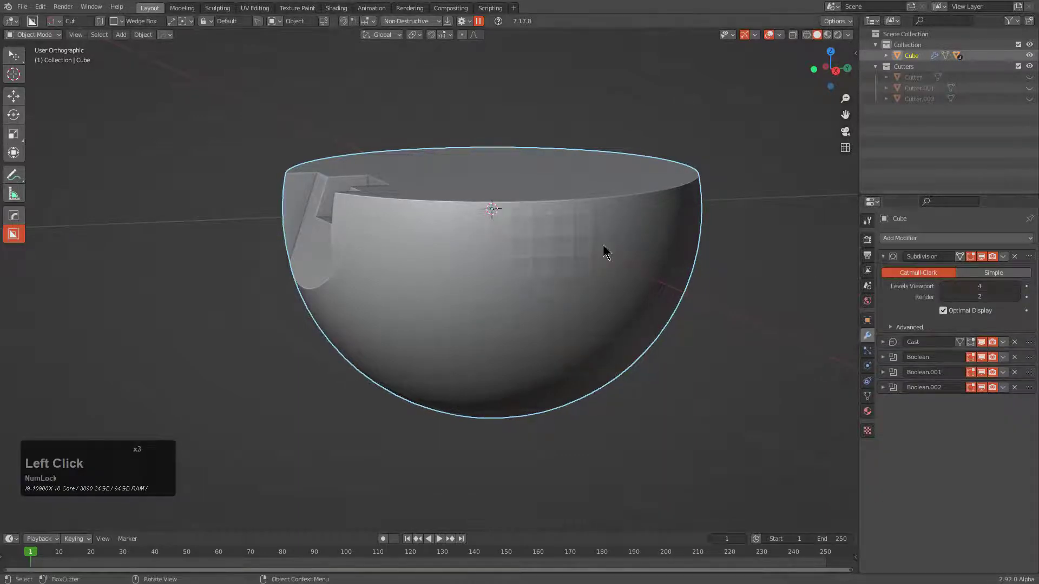
- Show the object's wireframe, compare Subdivision viewport level 5 with level 4 on it, and hide the wireframe again
middle_drag(603, 244, 611, 262)
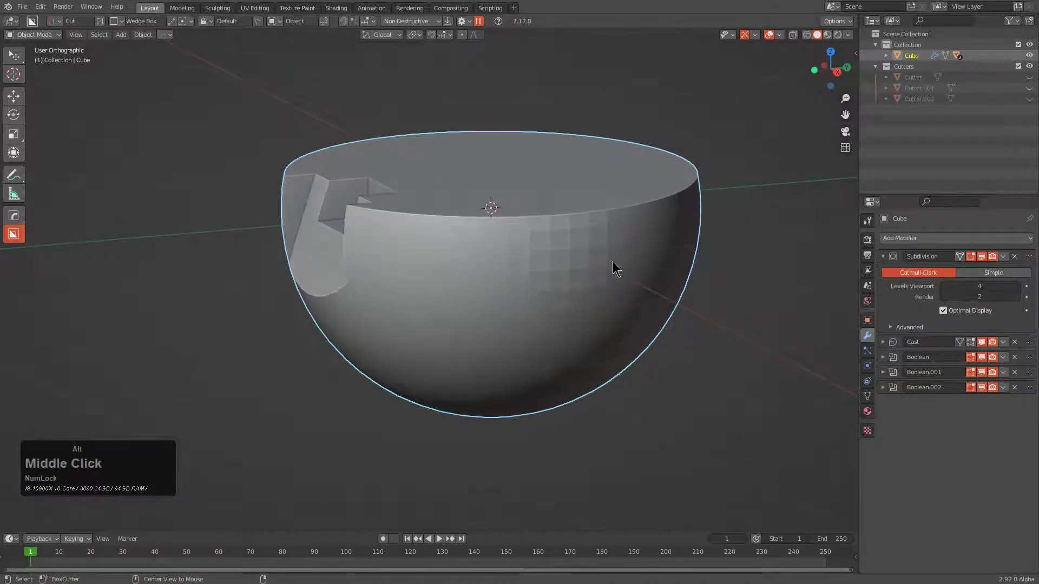
key(v)
click(550, 284)
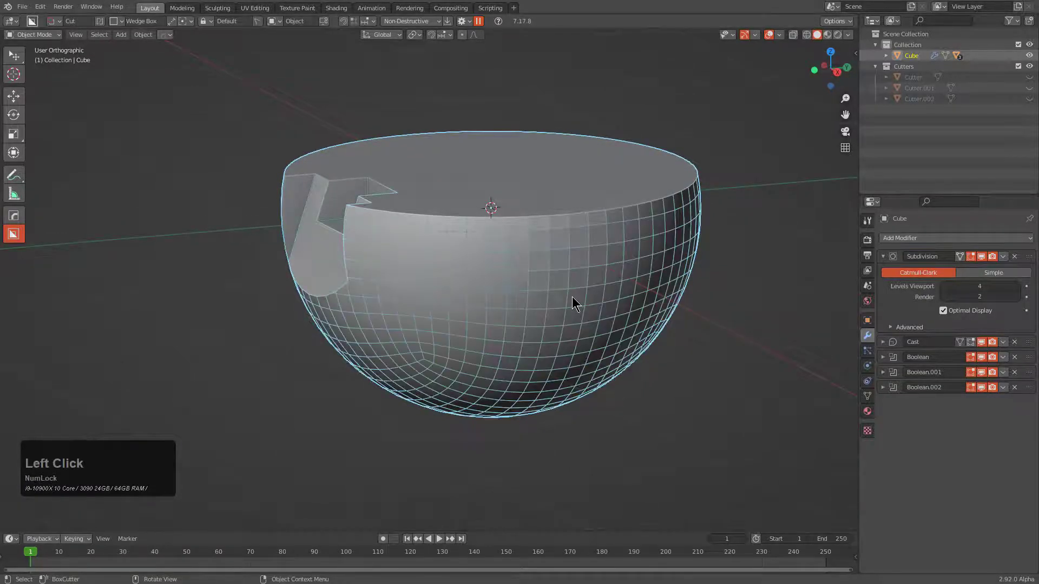
middle_drag(572, 296, 570, 270)
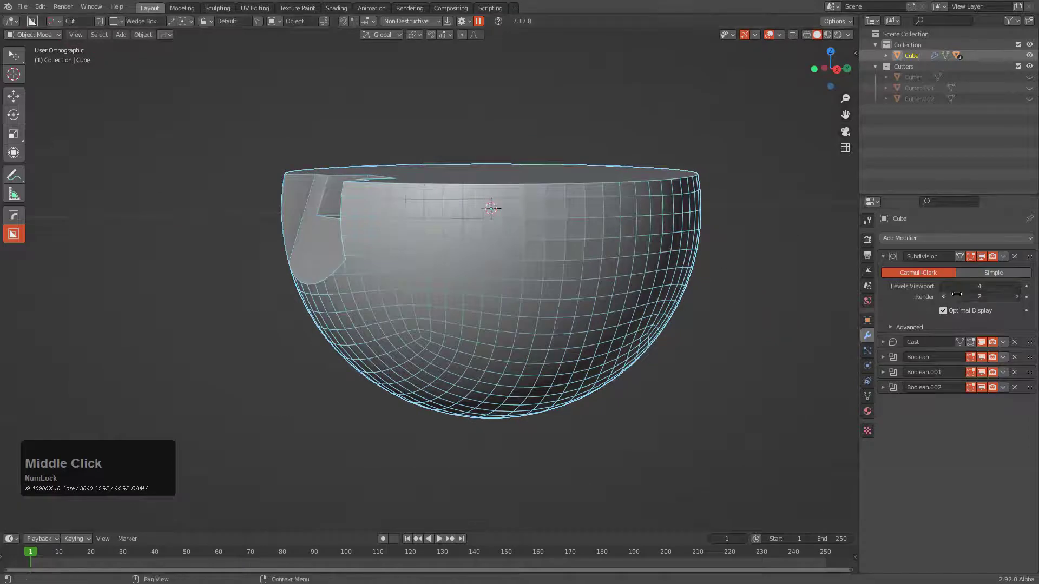
click(1017, 286)
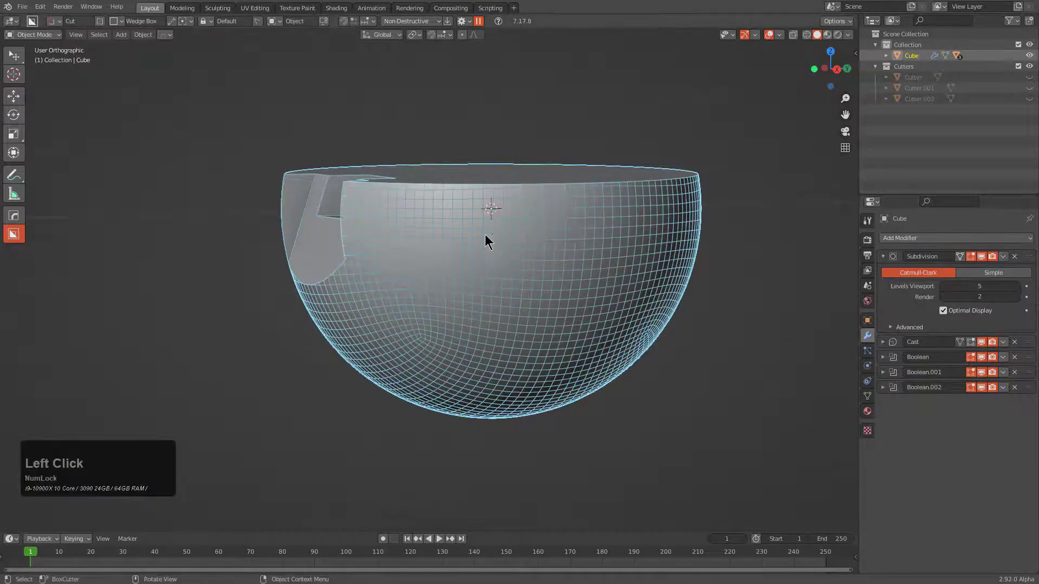
click(943, 287)
middle_drag(632, 253, 671, 262)
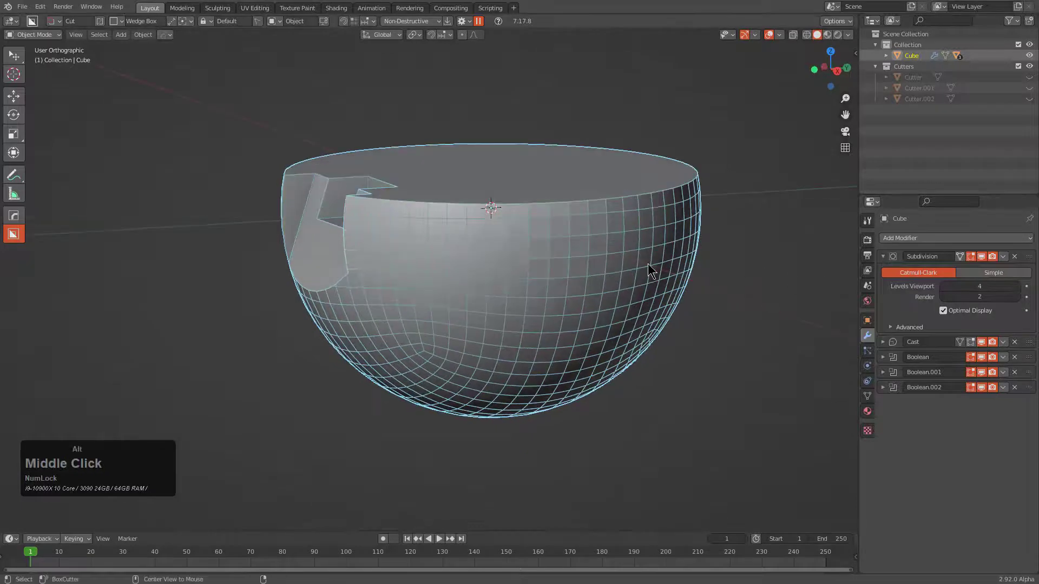
key(alt+v)
click(646, 264)
- Set the Auto Smooth angle to 15° with HOps Sharpen and show the mesh's normals settings
key(q)
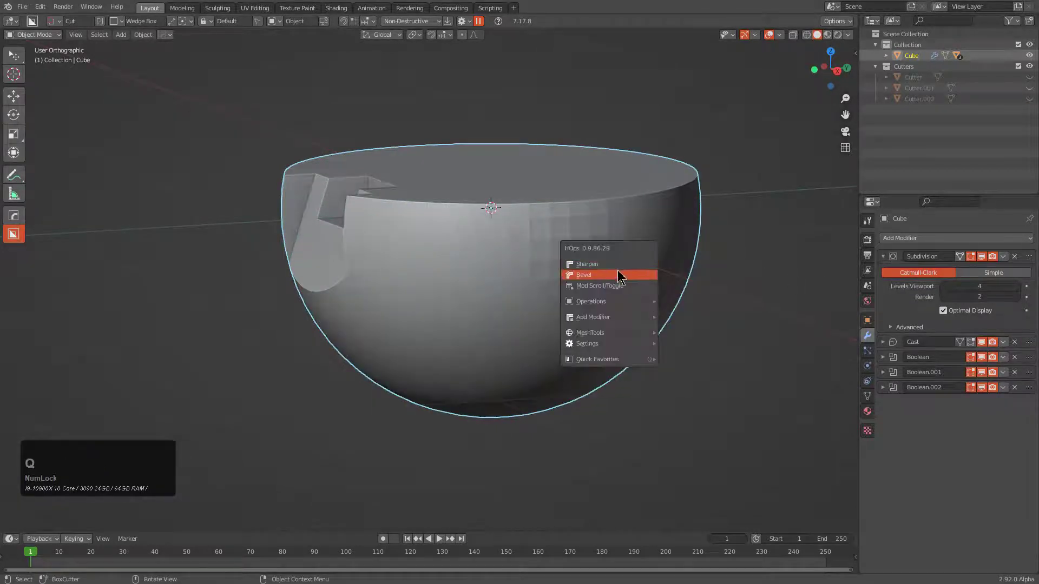
click(616, 267)
scroll(616, 266, down, 2)
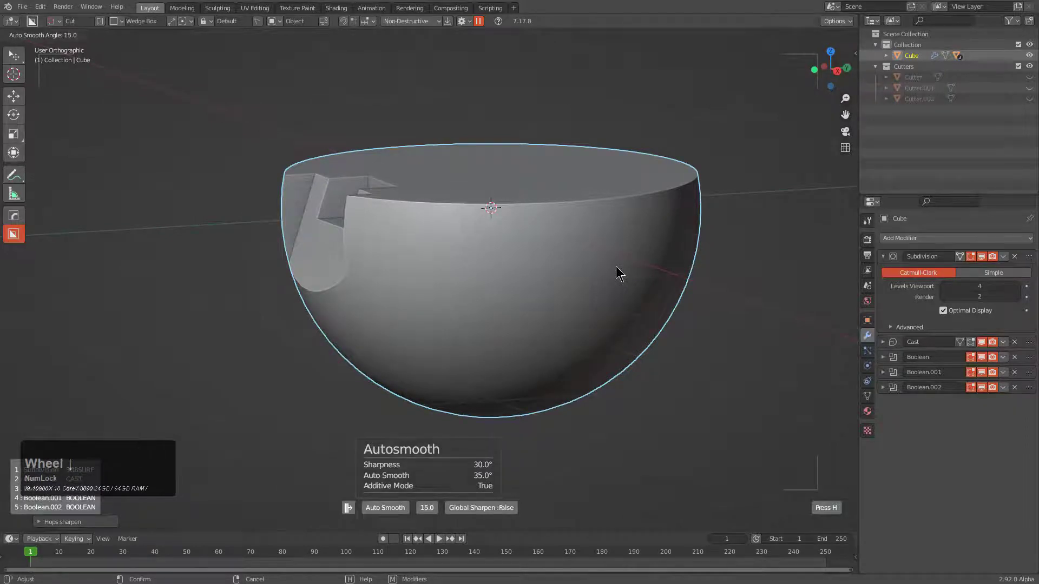
click(616, 266)
mouse_move(616, 266)
middle_down()
mouse_move(562, 275)
mouse_move(609, 274)
middle_up()
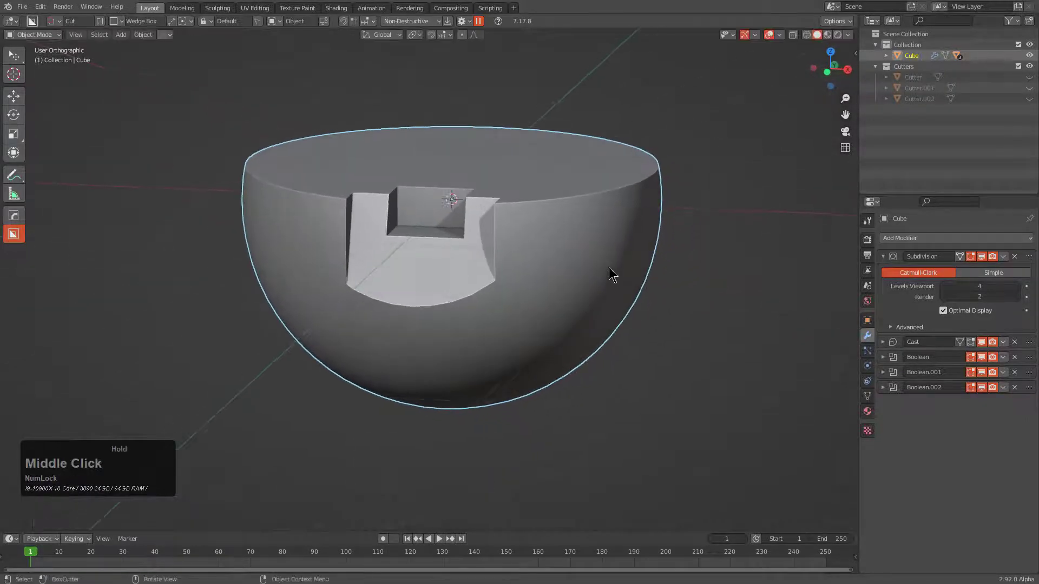
middle_drag(318, 231, 412, 271)
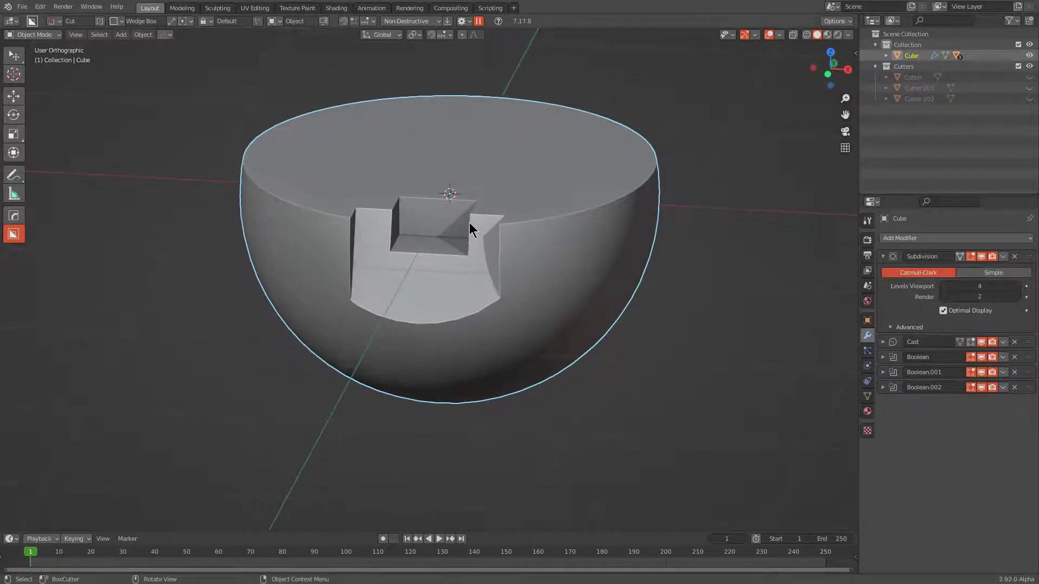
click(867, 396)
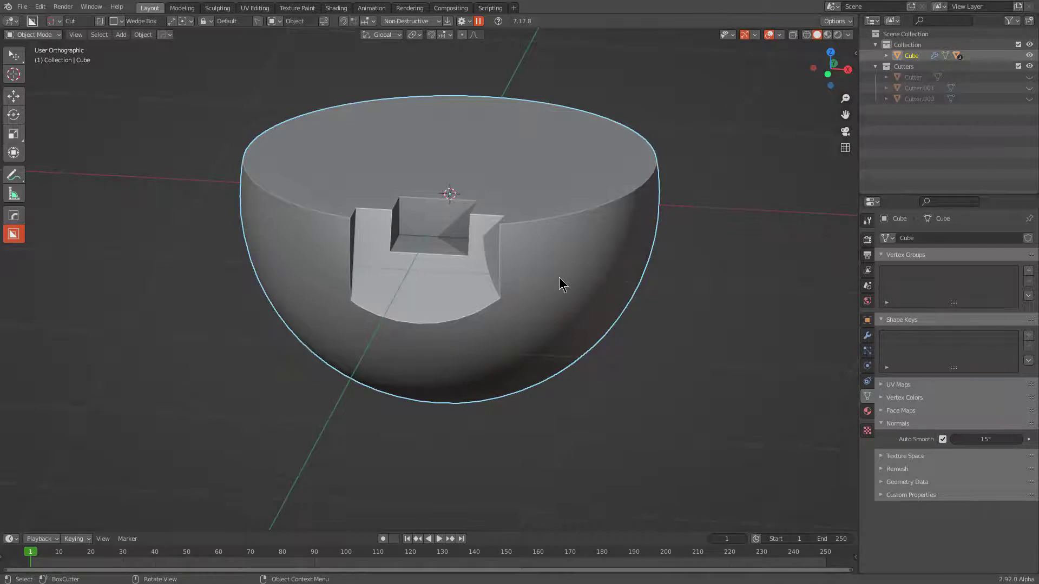
middle_drag(559, 277, 525, 306)
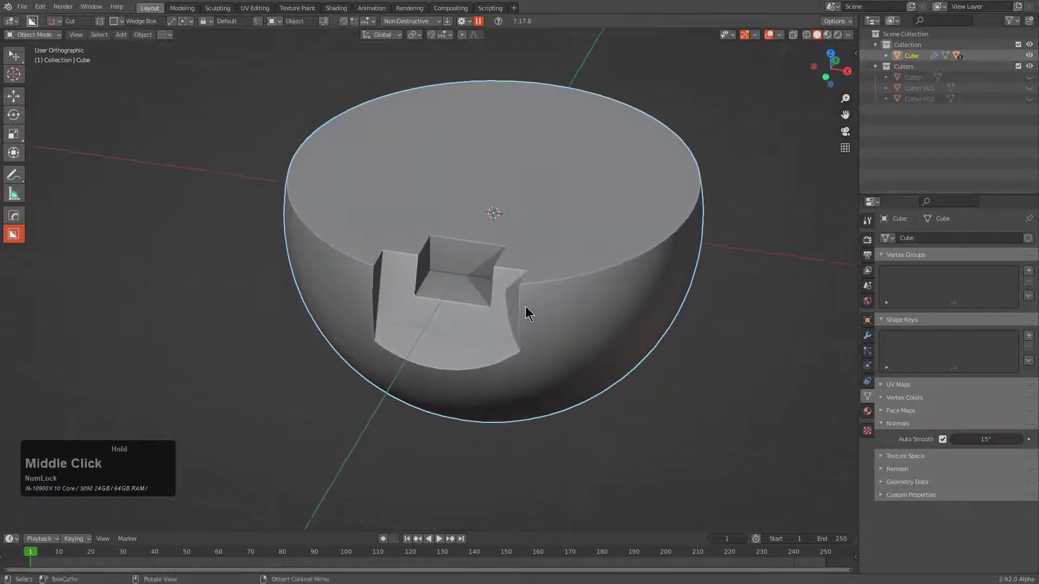
- Add a HOps Bevel to the cut edges with 4 segments, width about 0.016, profile 0.50, a 30° angle limit and Auto Smooth at 60°
scroll(525, 307, up, 2)
scroll(449, 242, up, 2)
key(q)
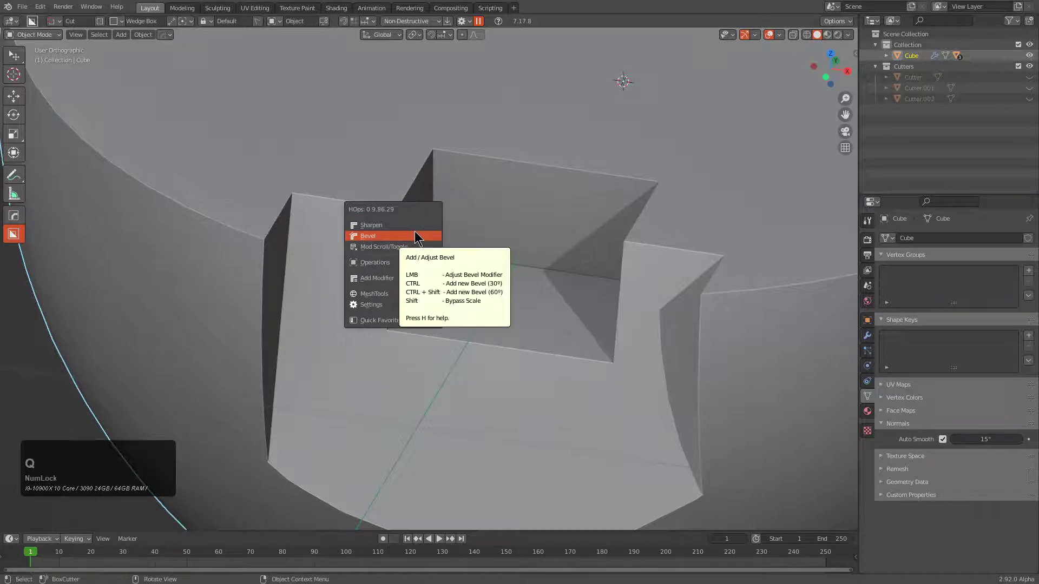
click(415, 232)
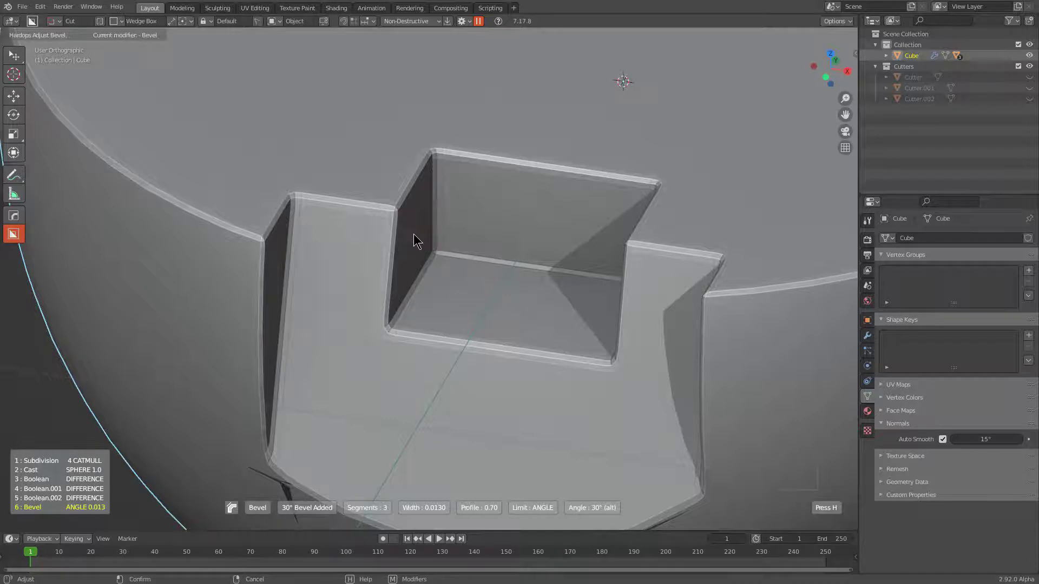
scroll(414, 239, up, 1)
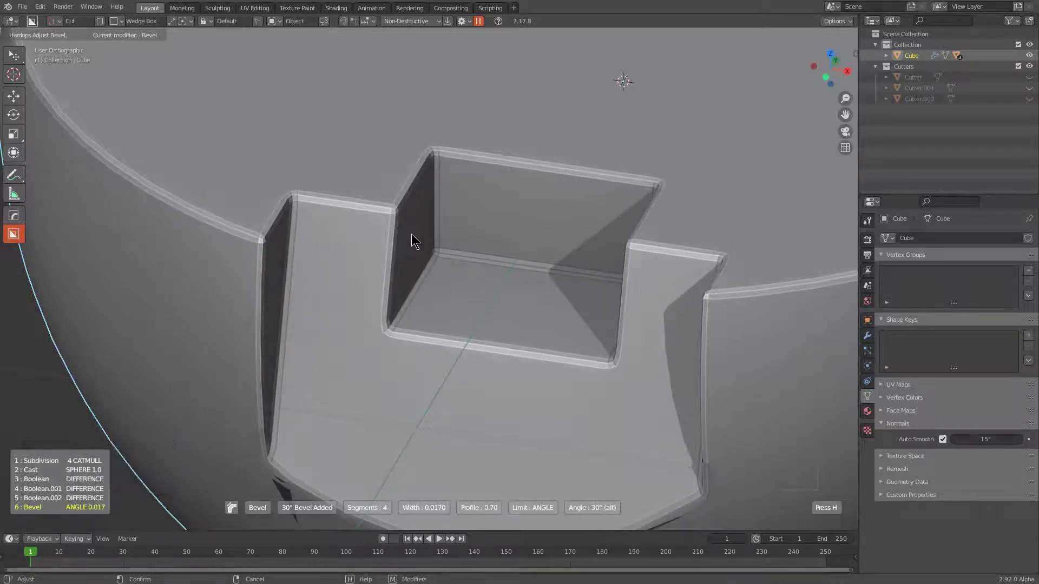
key(KP_Decimal)
key(1)
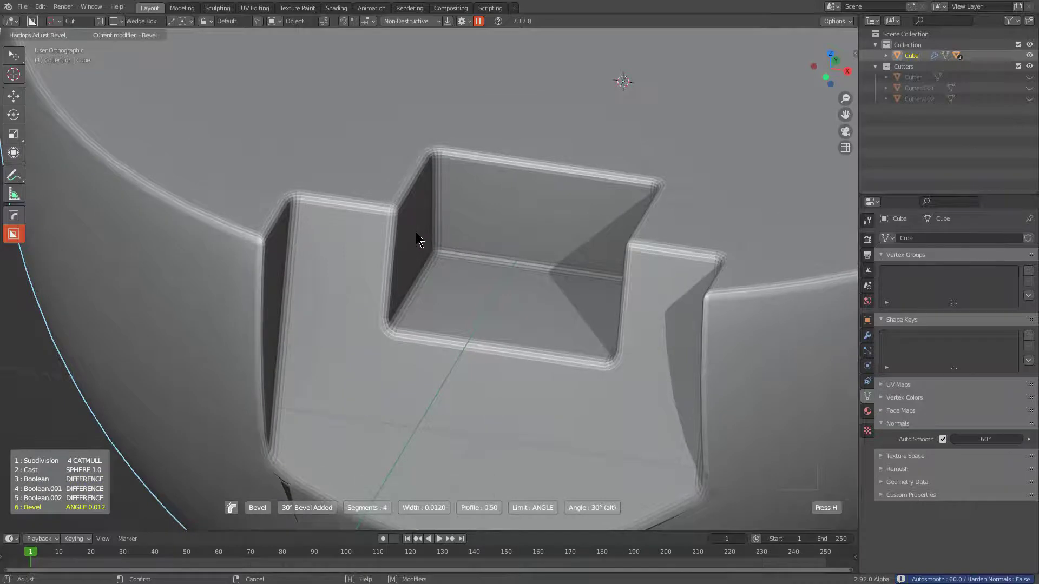
click(413, 232)
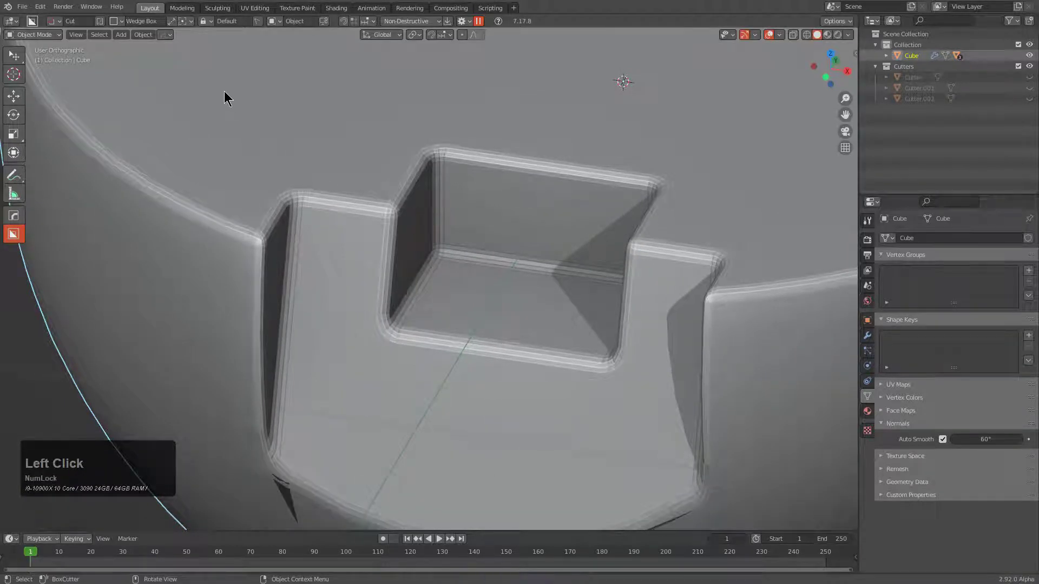
- Enable Auto Smooth in BoxCutter's behavior settings
scroll(516, 222, down, 3)
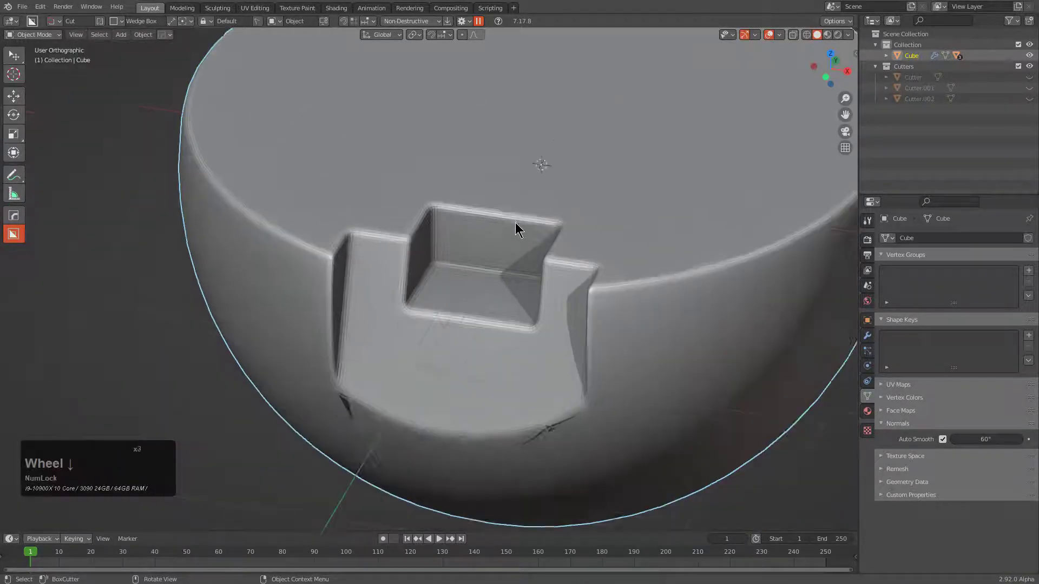
scroll(515, 222, down, 2)
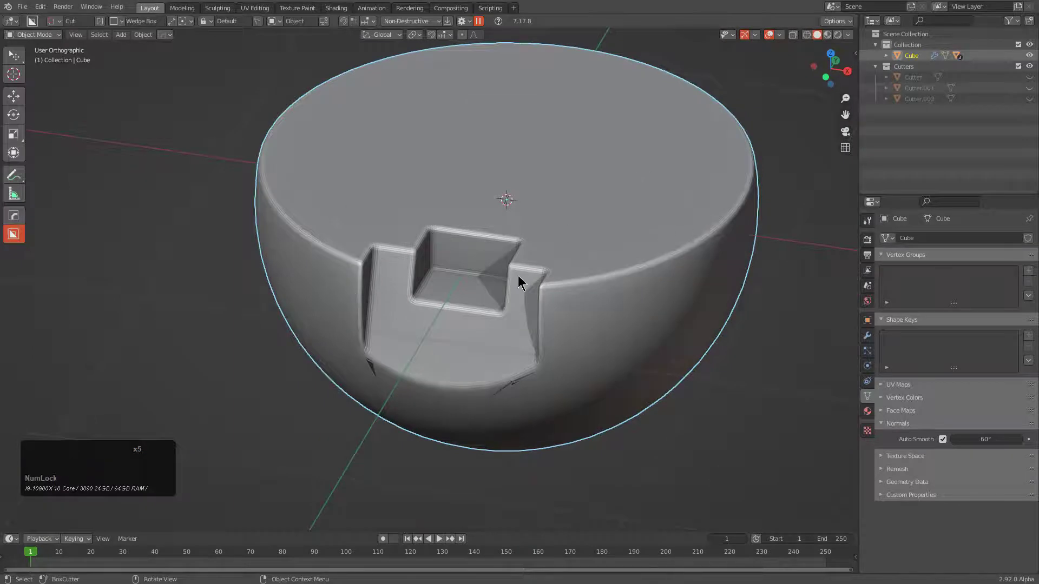
click(462, 20)
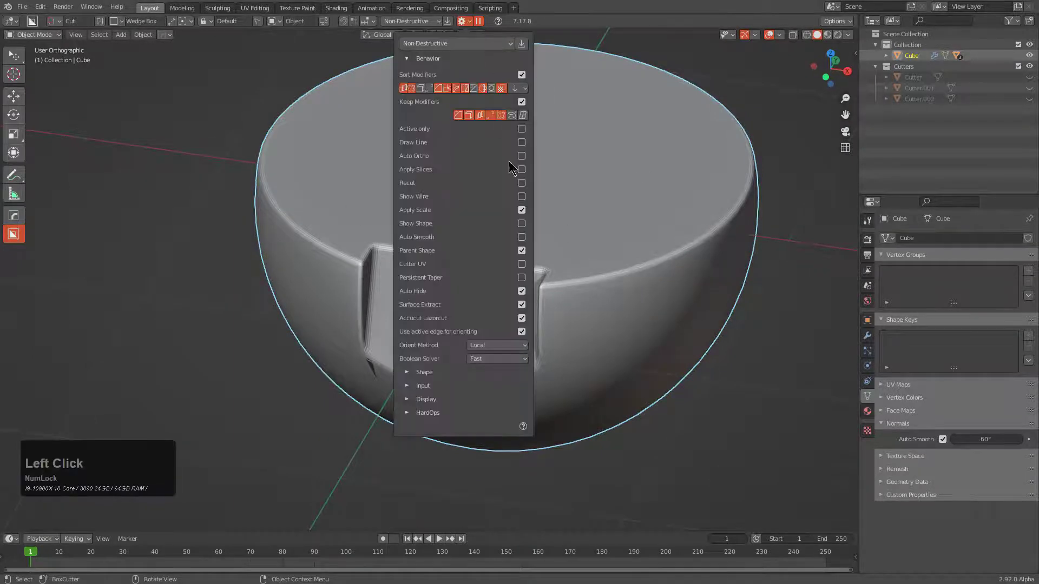
click(521, 237)
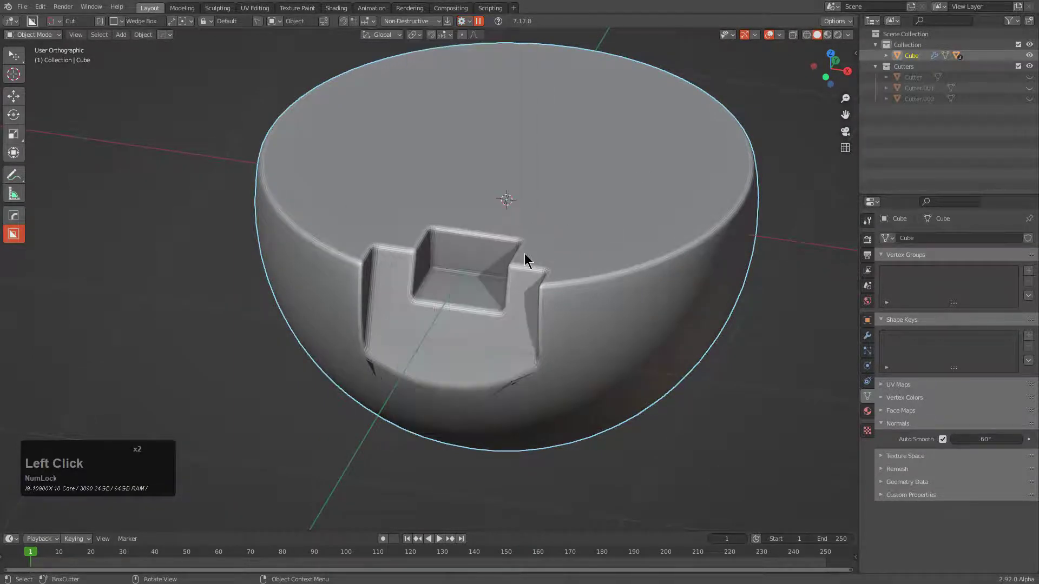
middle_drag(524, 253, 541, 266)
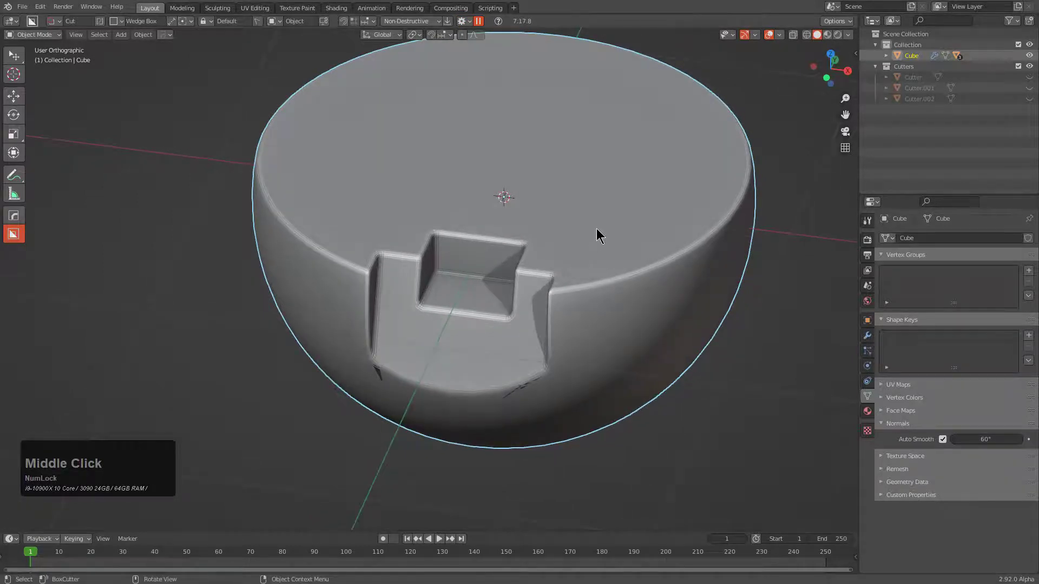
- Unhide Cutter, Cutter.001 and Cutter.002 in the Cutters collection
click(1030, 77)
click(1030, 88)
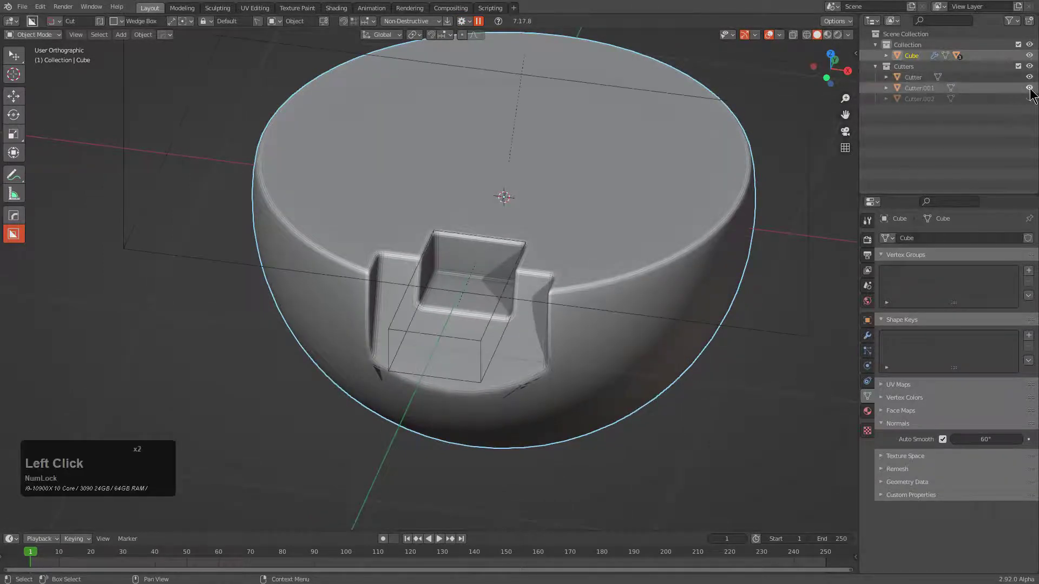
click(1030, 99)
- Apply Shade Smooth to all three boolean cutters and hide the Cutters collection in the viewport
middle_drag(725, 271, 689, 242)
shift+click(688, 230)
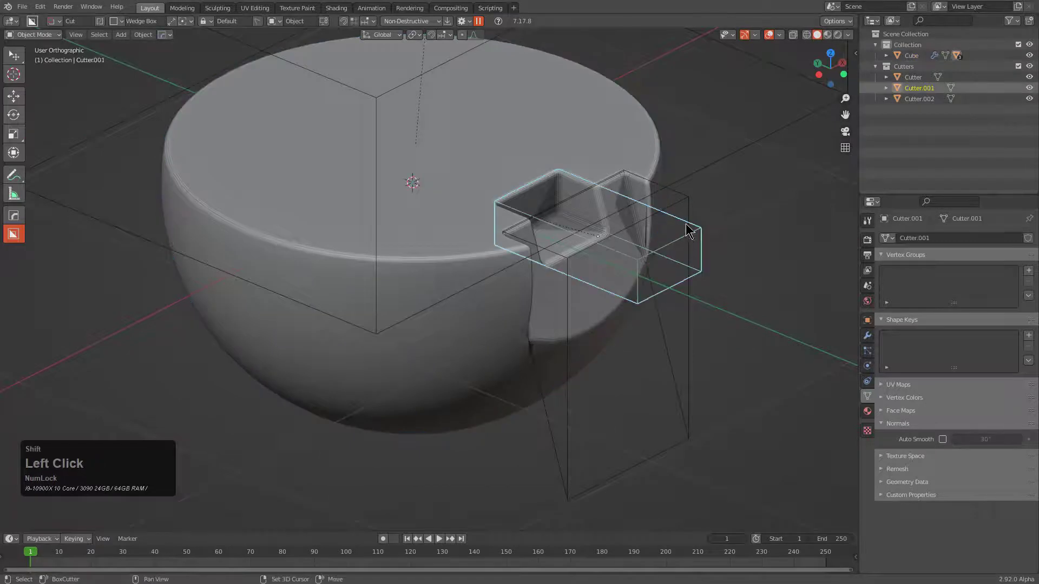
shift+click(687, 206)
shift+click(689, 180)
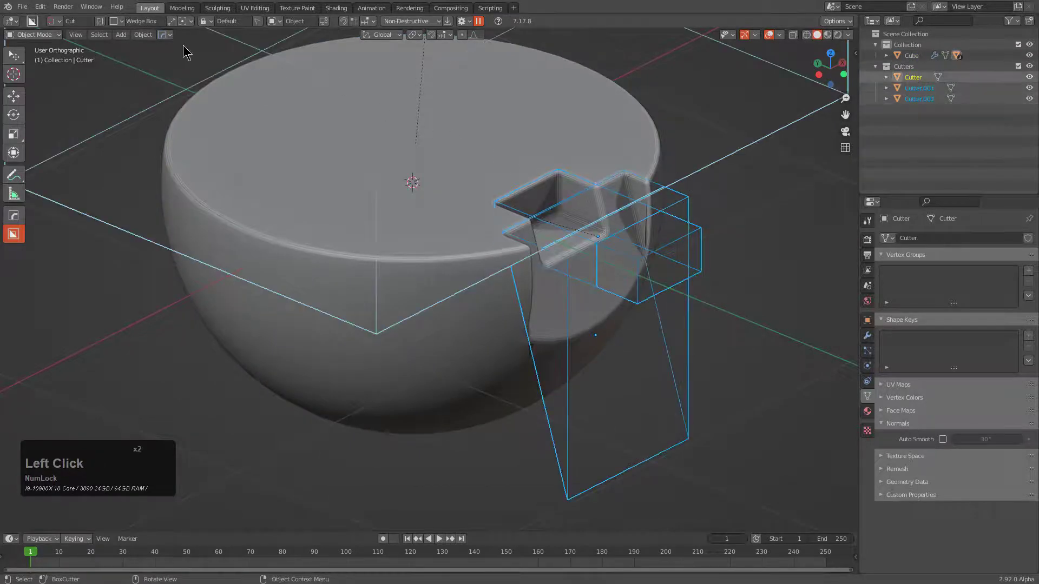
click(143, 34)
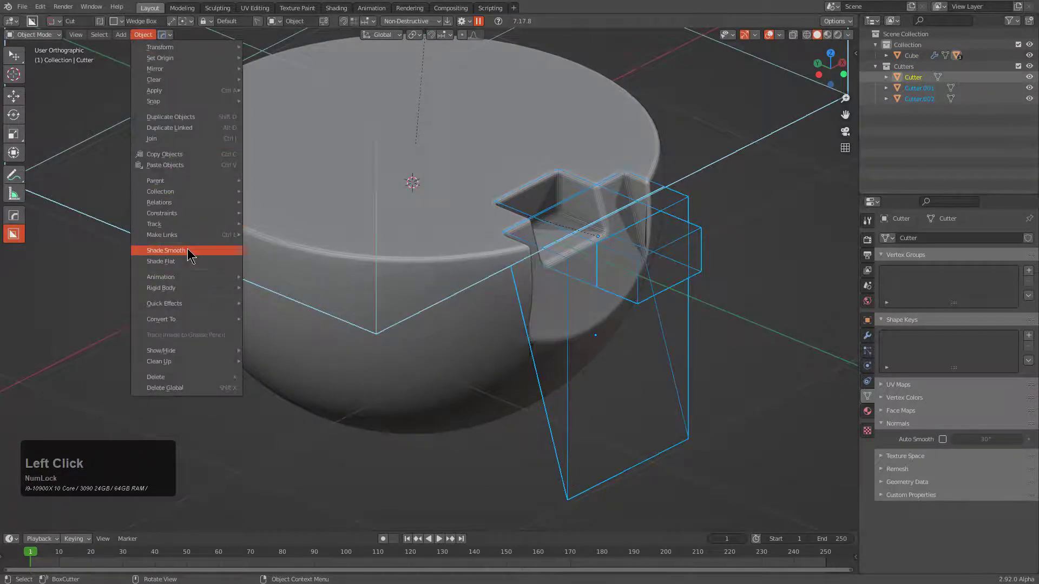
click(188, 252)
middle_drag(260, 260, 501, 265)
key(1)
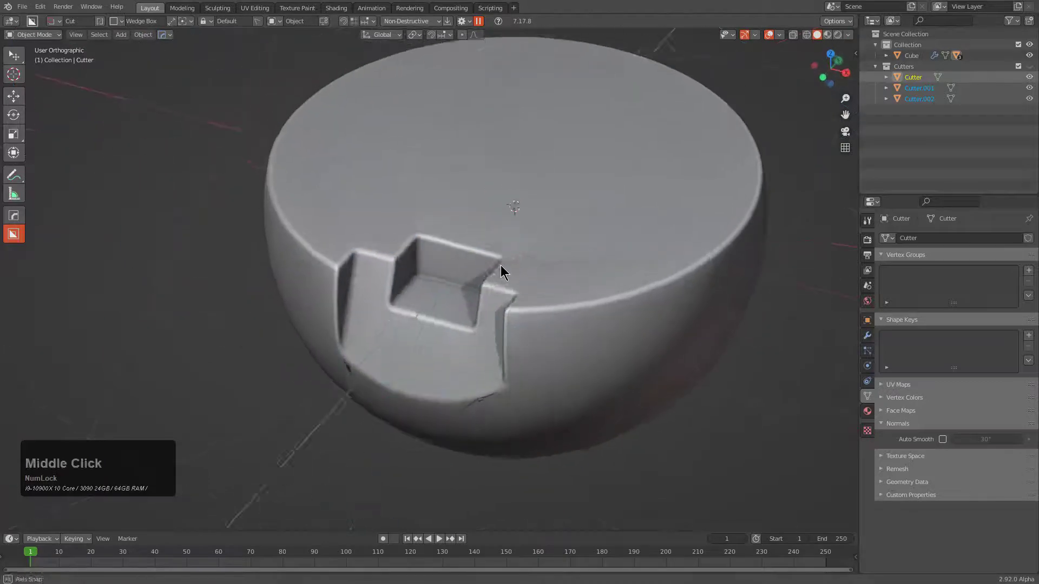
- Select the cut sphere and examine the shading around its notch and bevelled edges from several angles
scroll(365, 213, up, 3)
click(923, 54)
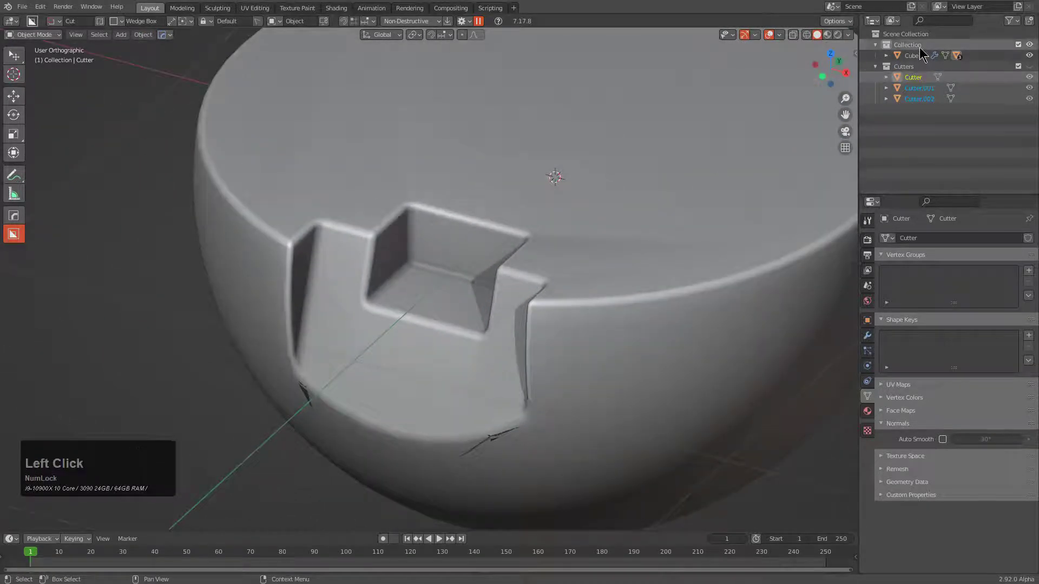
middle_drag(472, 202, 482, 236)
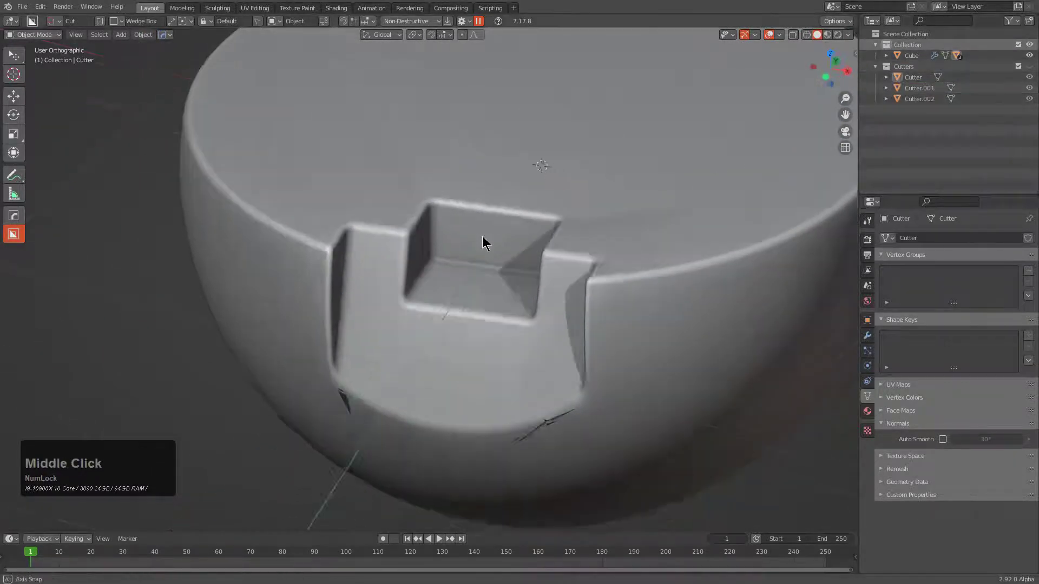
scroll(460, 224, up, 2)
click(430, 206)
scroll(426, 203, down, 3)
middle_drag(425, 200, 534, 241)
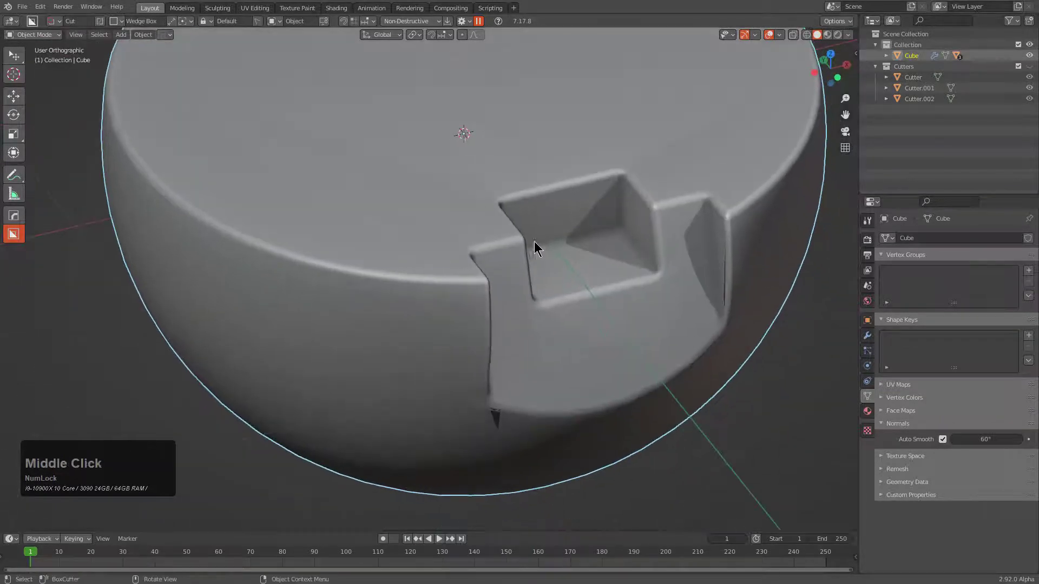
middle_drag(709, 226, 492, 281)
scroll(479, 245, up, 3)
scroll(411, 242, down, 3)
scroll(508, 287, down, 1)
- Show the sphere's wireframe and examine the bevel geometry at the lower corners of the notch
middle_click(490, 270)
key(v)
click(490, 270)
scroll(430, 308, up, 4)
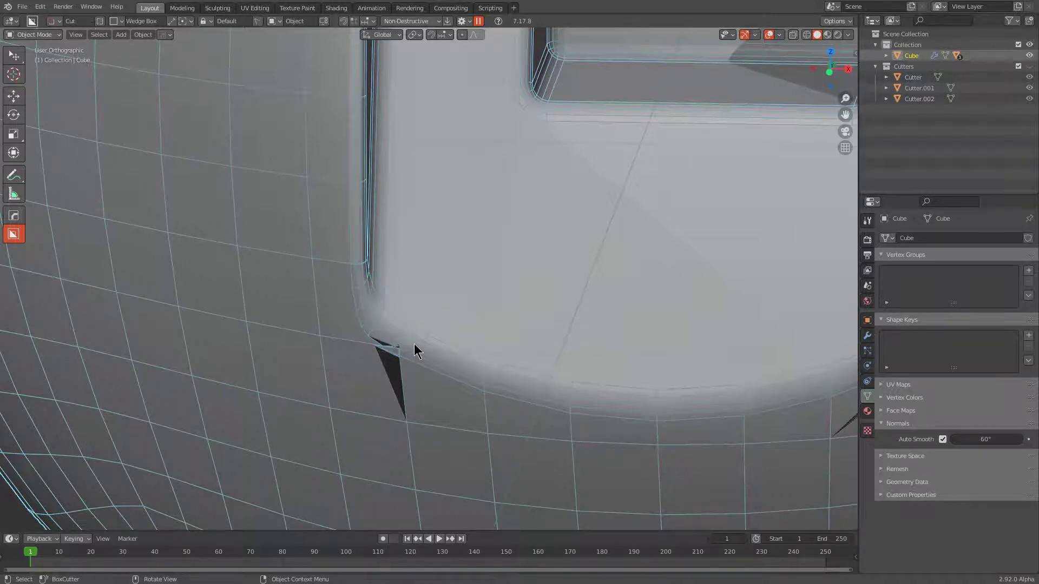
scroll(417, 349, down, 4)
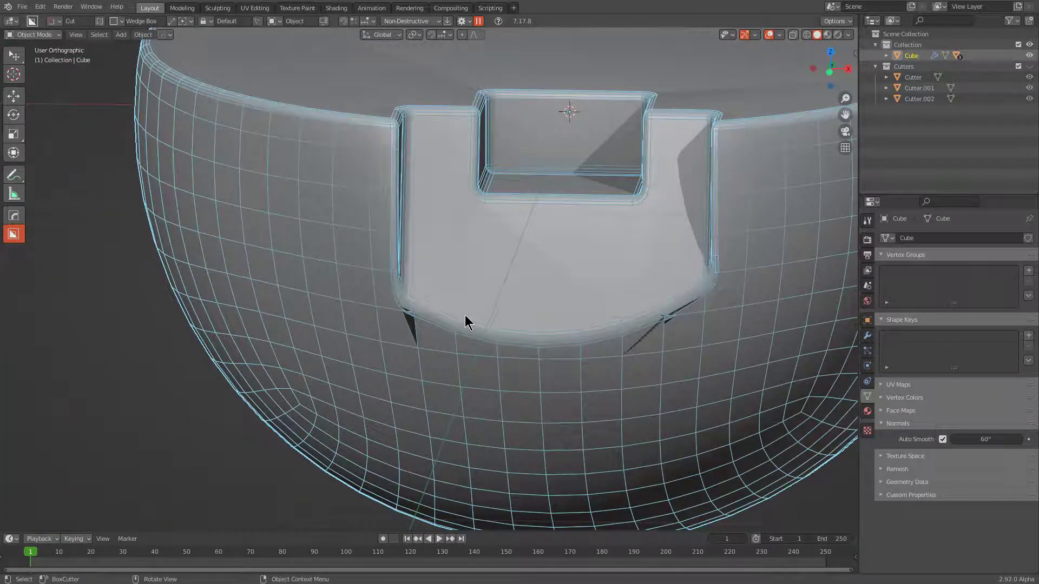
scroll(465, 316, up, 3)
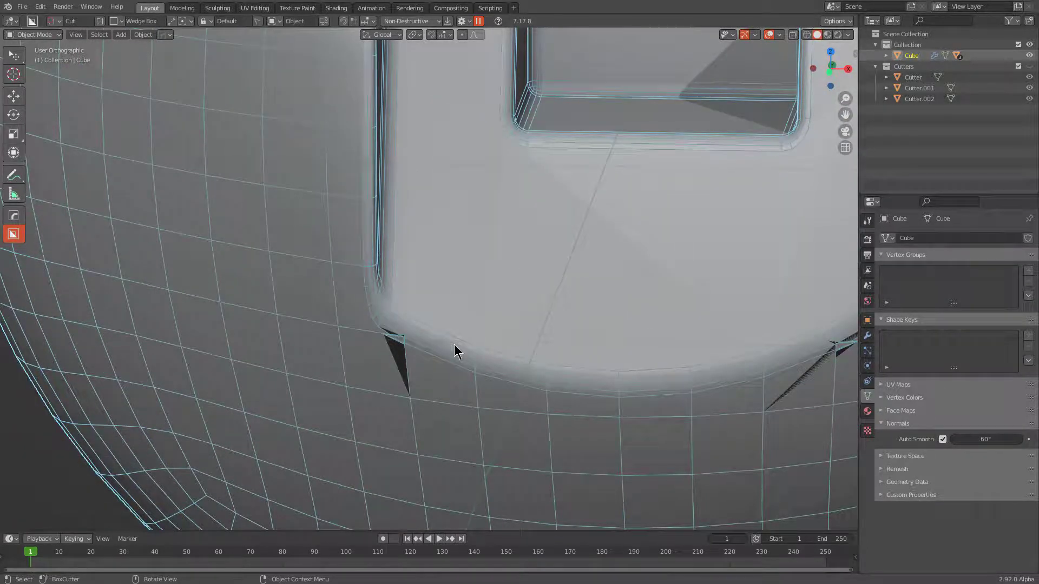
- Add a HOps Weld modifier with a merge threshold of about 0.01 and move it above the Bevel modifier
key(q)
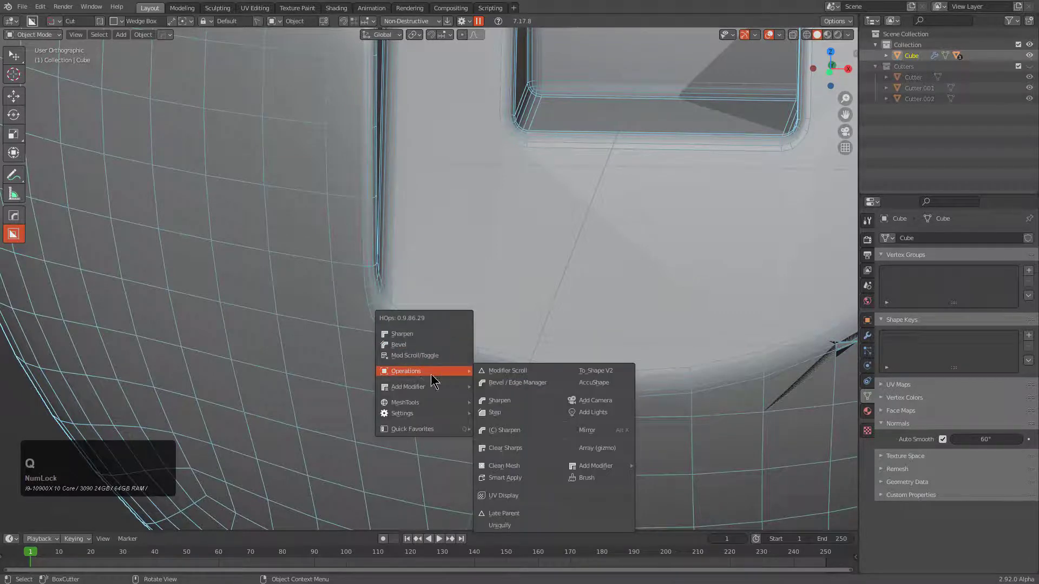
mouse_move(416, 392)
click(596, 411)
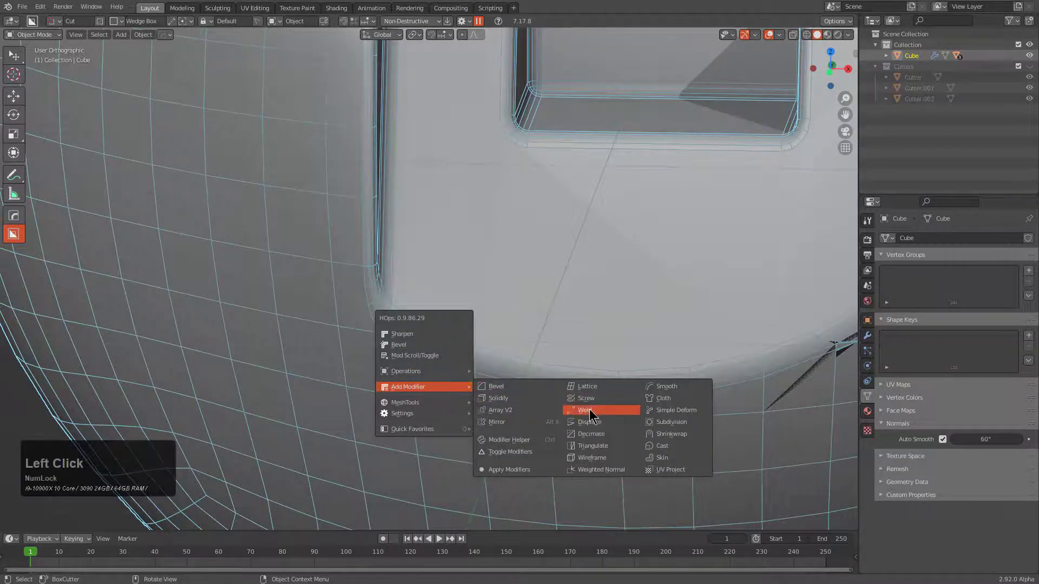
scroll(594, 417, up, 5)
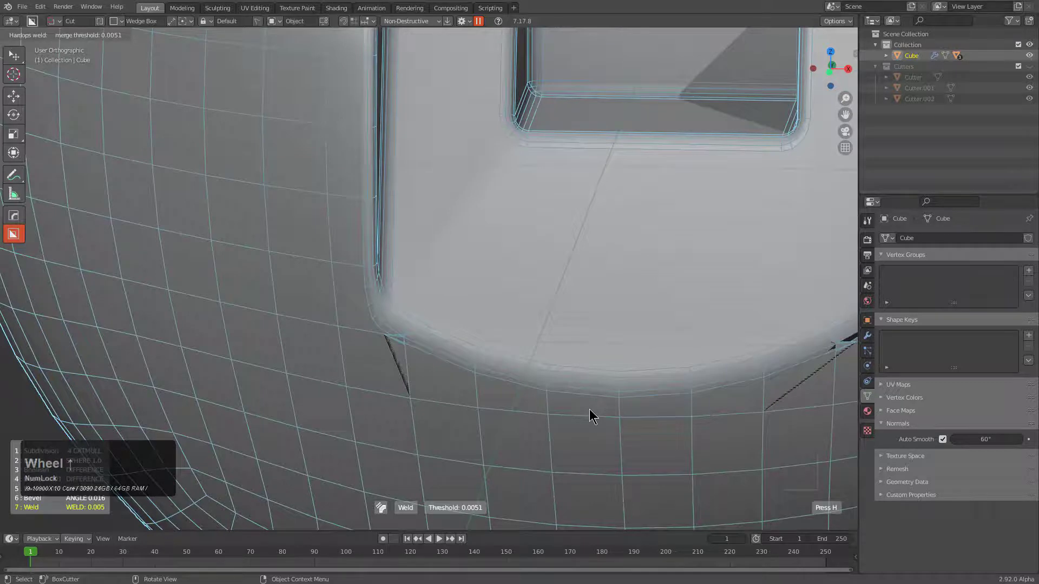
scroll(589, 410, up, 5)
key(shift)
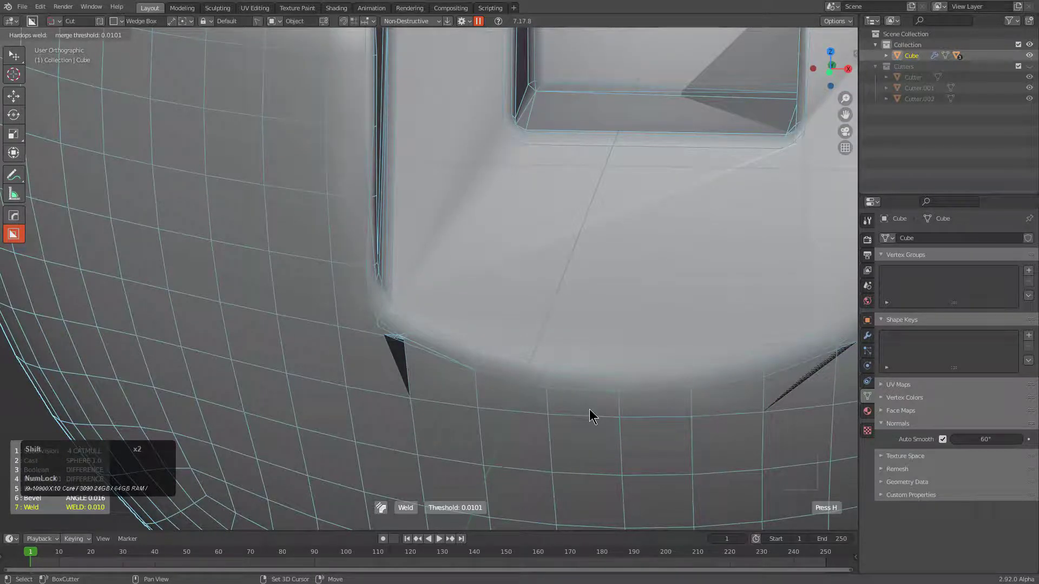
shift+scroll(590, 410, up, 1)
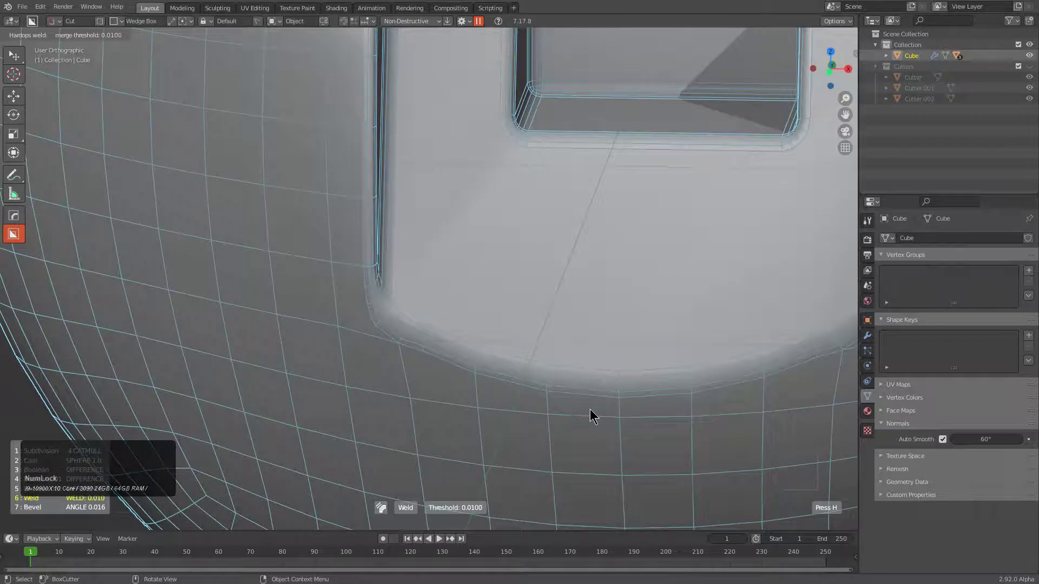
scroll(590, 409, down, 3)
scroll(590, 410, up, 2)
click(590, 409)
- Deselect the sphere and examine the welded geometry along the notch's bevelled edges from both sides
scroll(552, 309, down, 5)
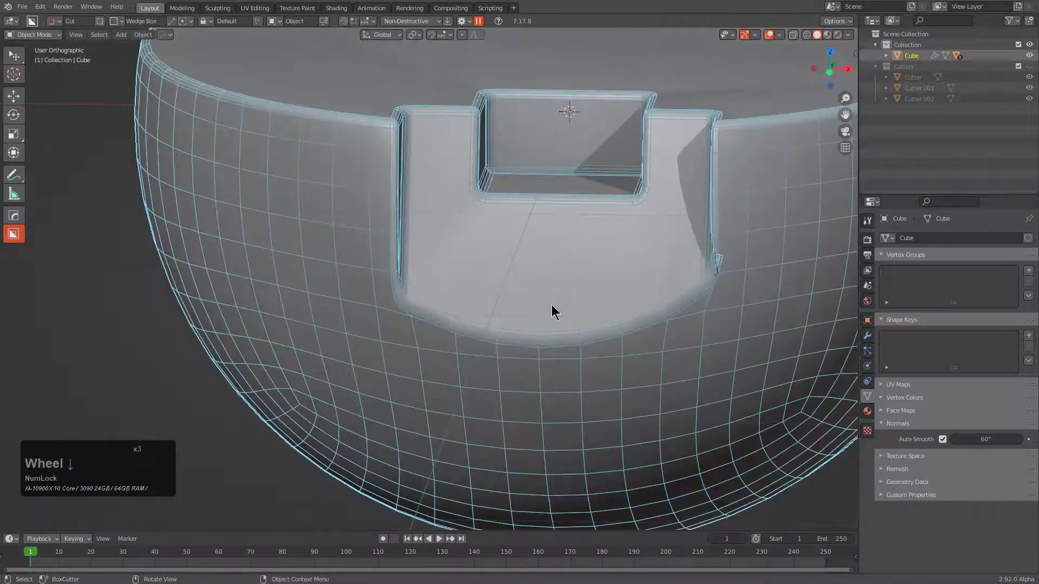
key(alt+a)
middle_drag(533, 323, 393, 260)
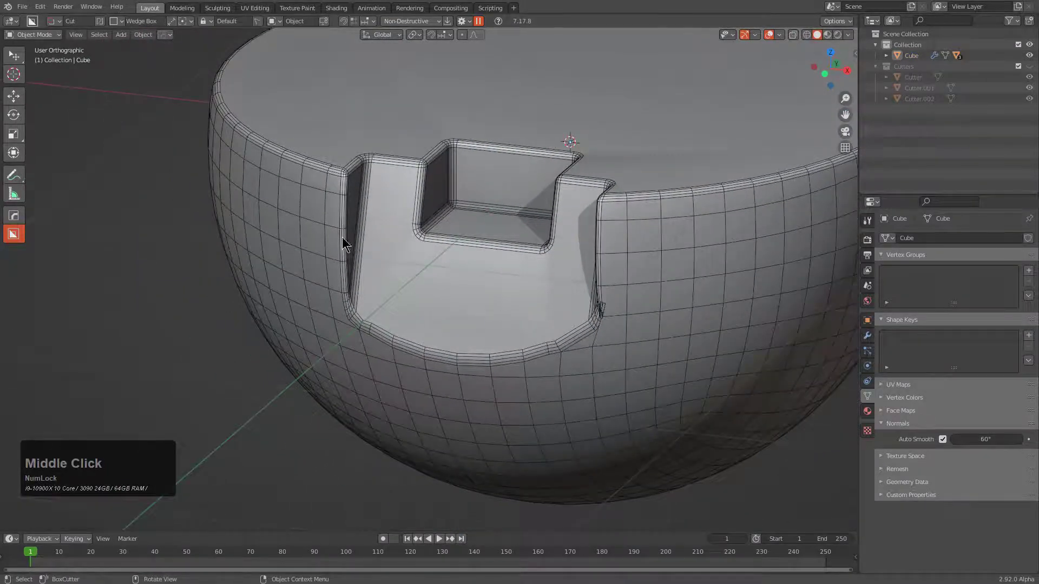
middle_drag(385, 315, 462, 322)
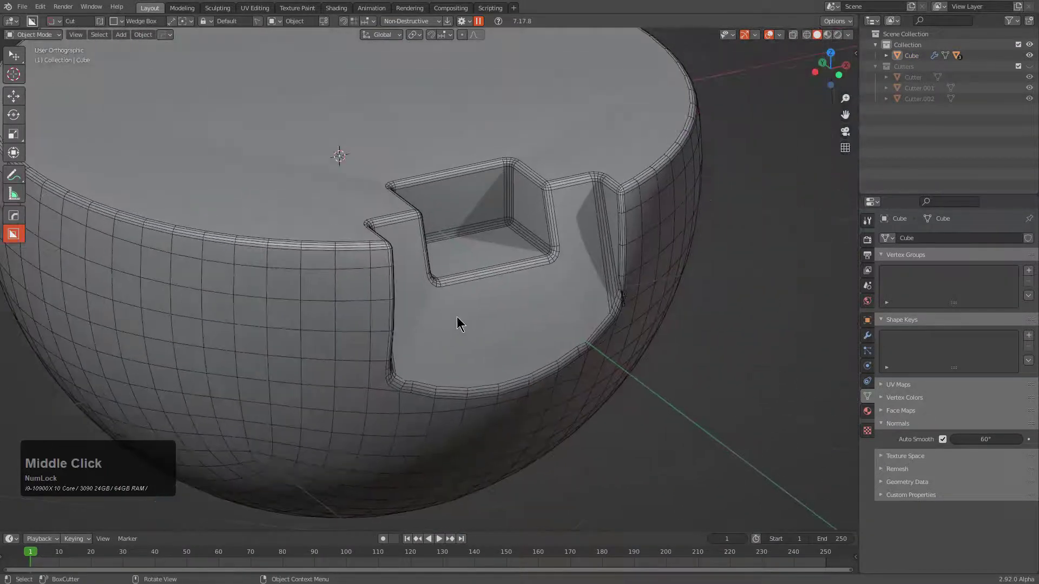
- Select the cut sphere and mirror it across the X axis with the HOps mirror gizmo
scroll(626, 210, up, 3)
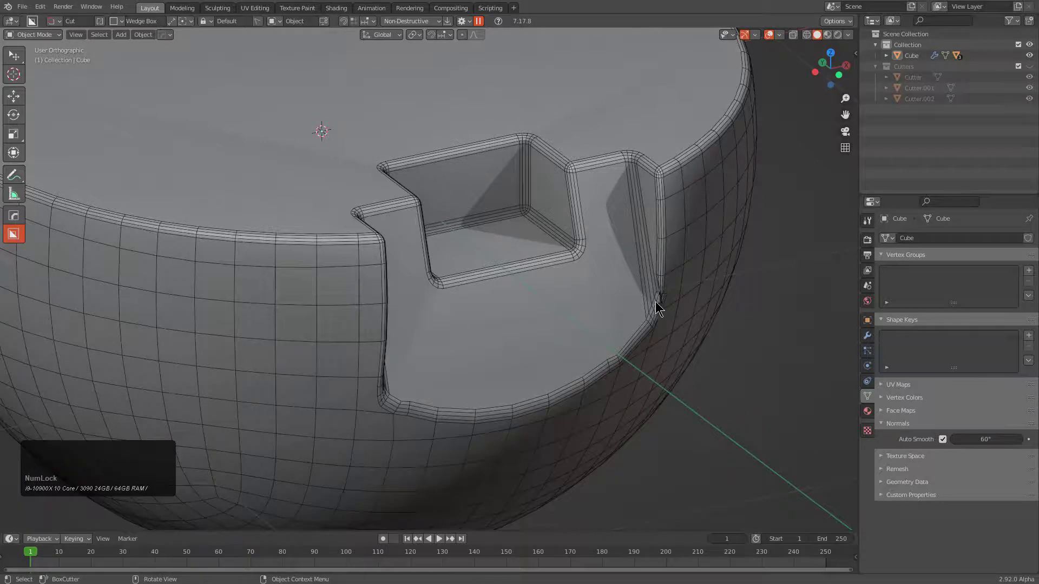
middle_drag(655, 300, 635, 306)
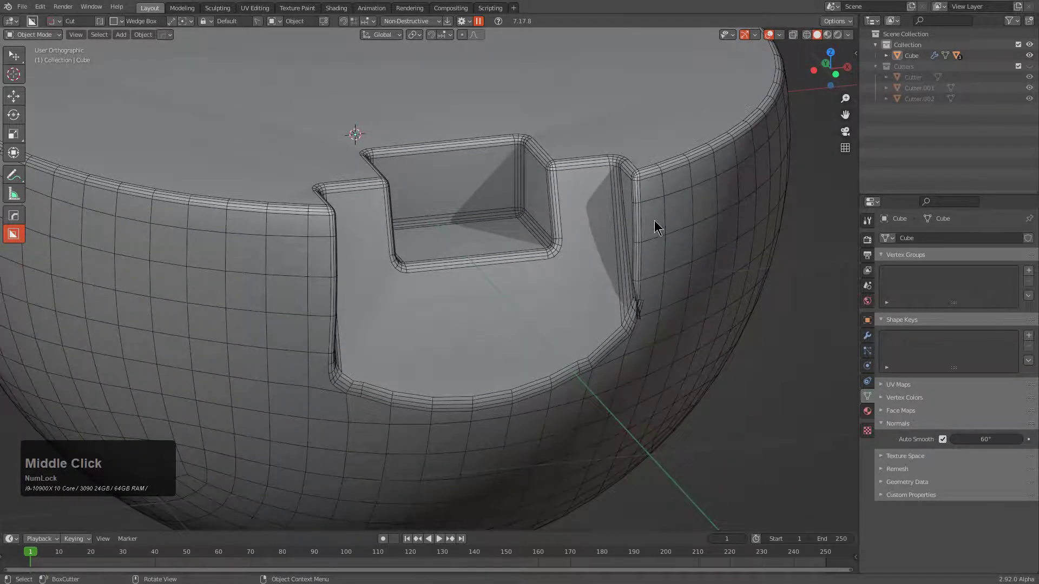
click(644, 182)
scroll(576, 205, down, 2)
key(alt+x)
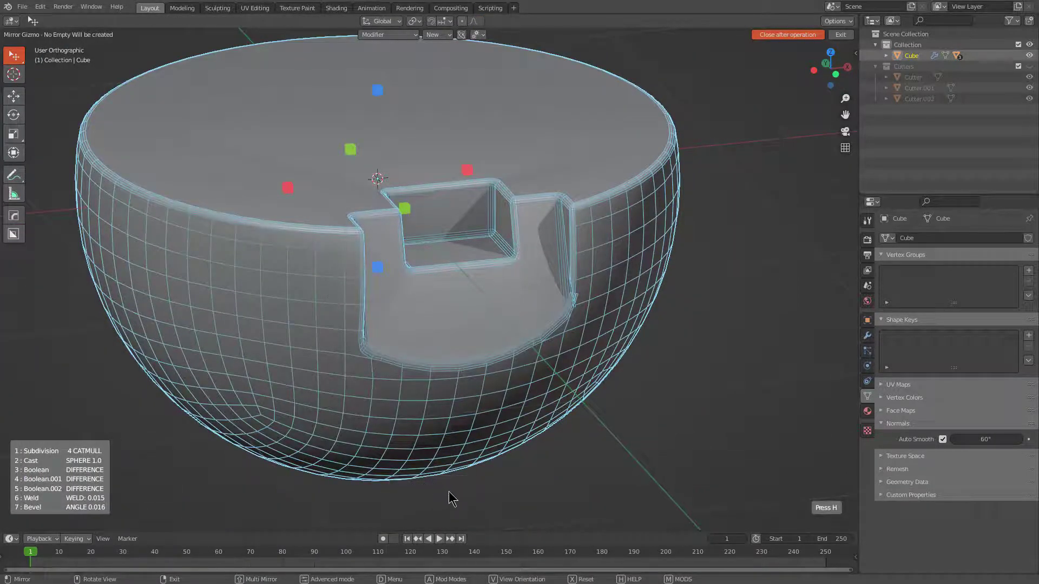
click(288, 189)
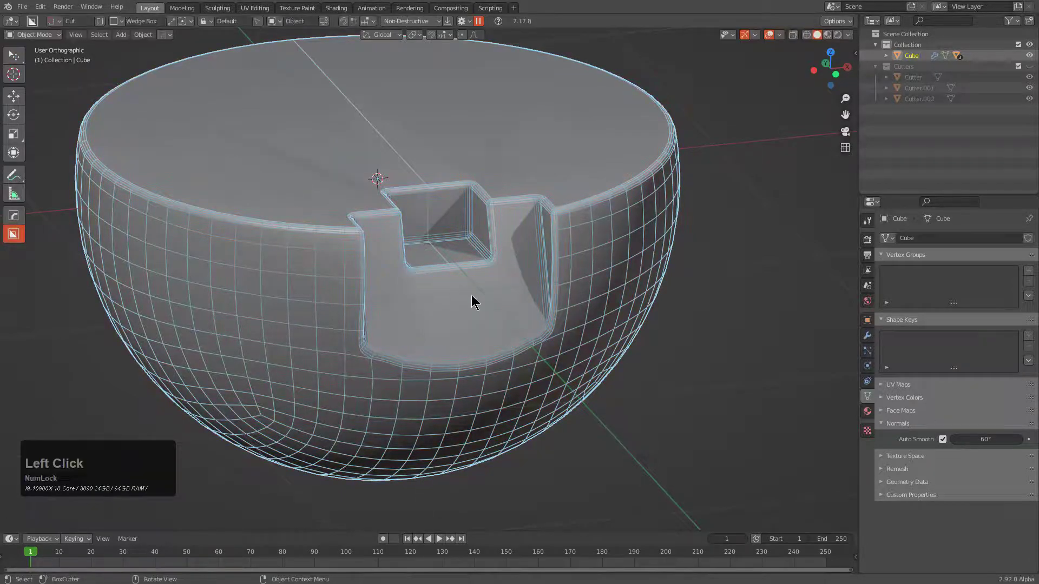
- Examine the mirrored notch's corner geometry, turn off the sphere's wireframe display and inspect the shading of its flat face
middle_click(469, 252)
middle_drag(468, 252, 411, 268)
scroll(210, 266, up, 3)
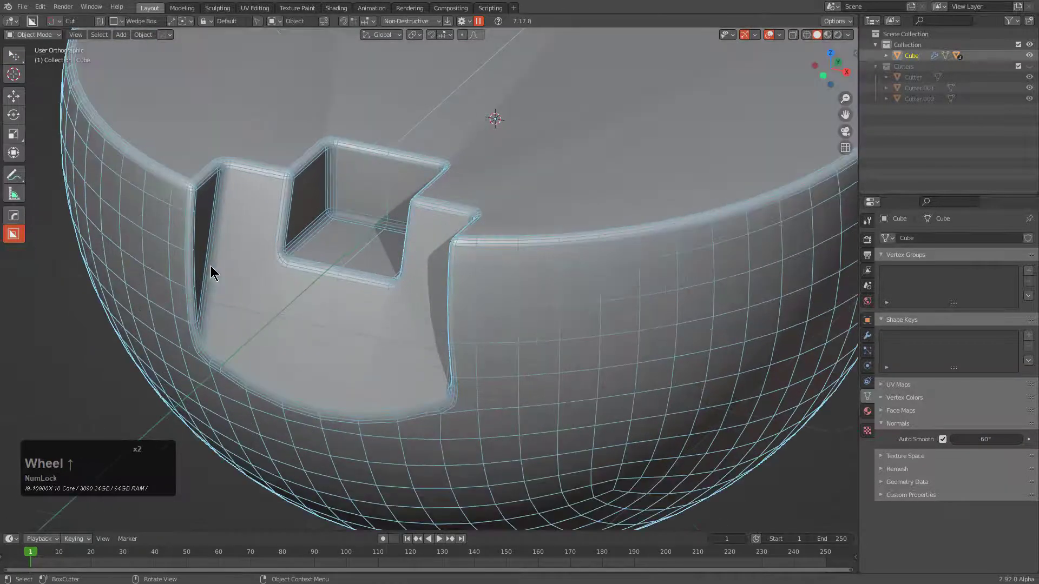
middle_drag(210, 265, 621, 228)
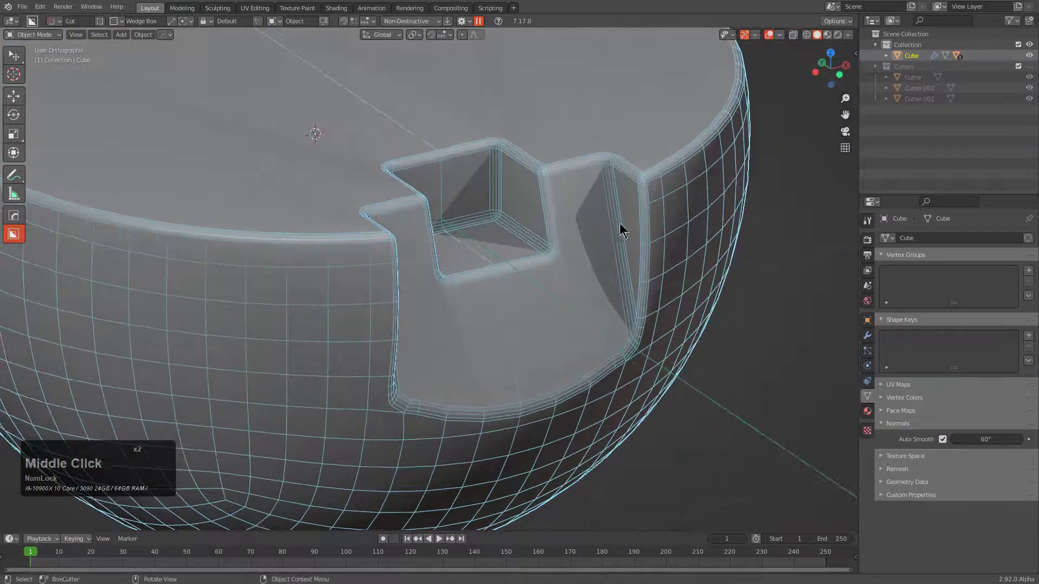
middle_drag(583, 366, 628, 250)
key(v)
click(520, 246)
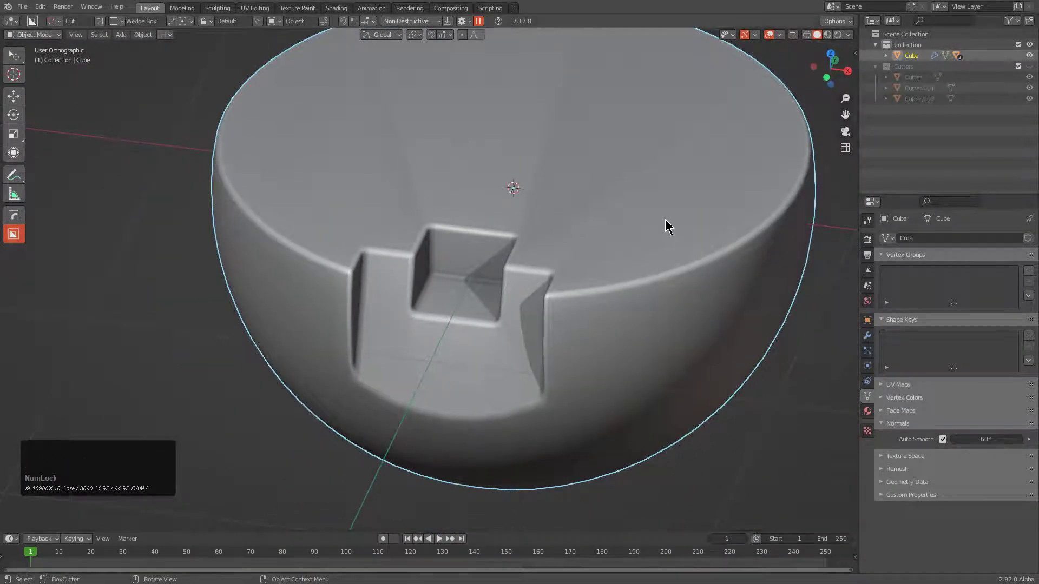
middle_drag(551, 246, 543, 242)
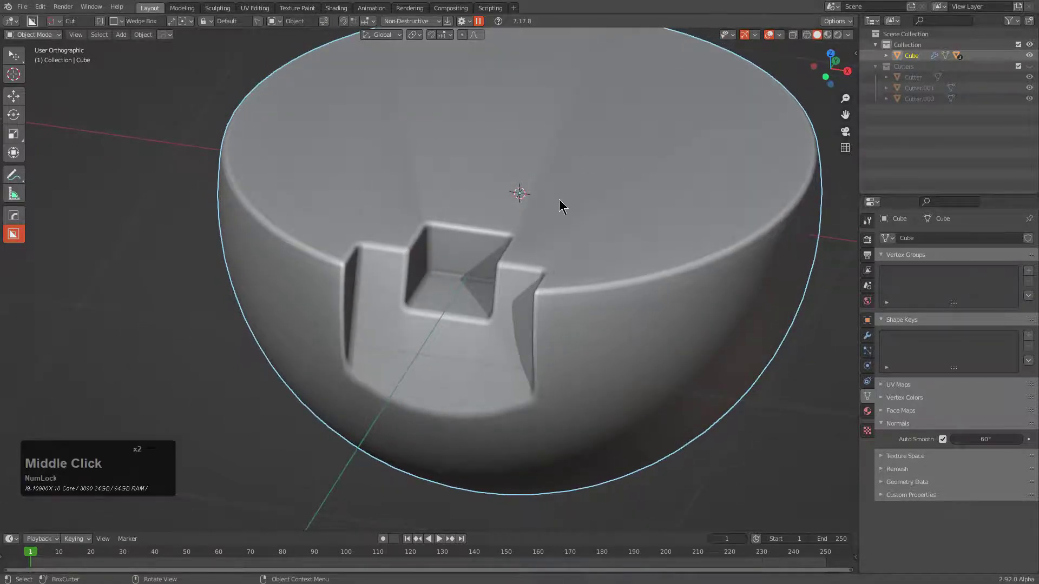
middle_drag(562, 204, 537, 234)
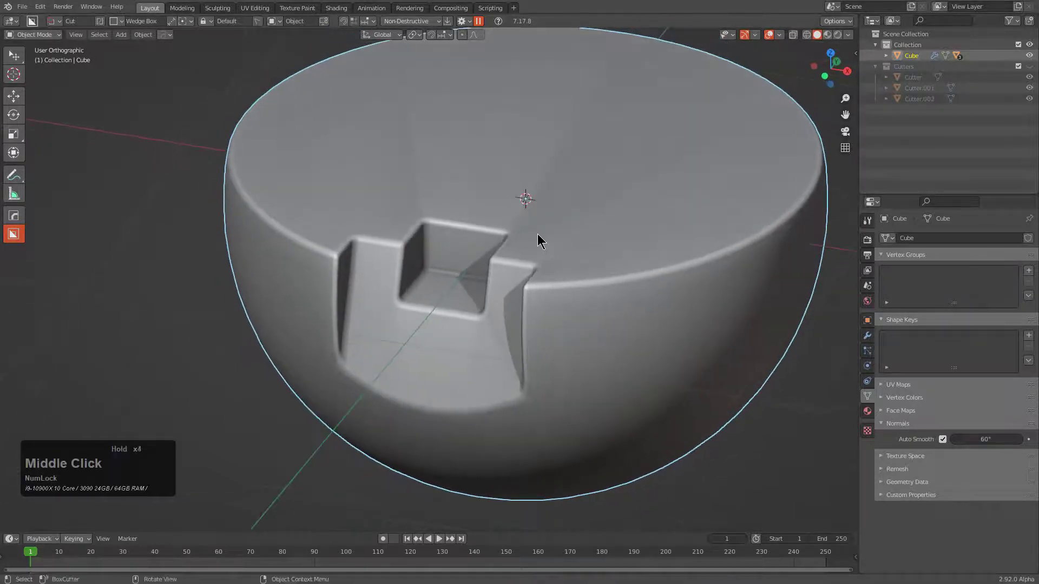
- Add a Weighted Normal modifier to the sphere using the HOps Sharpen shading assistant
key(q)
mouse_move(538, 235)
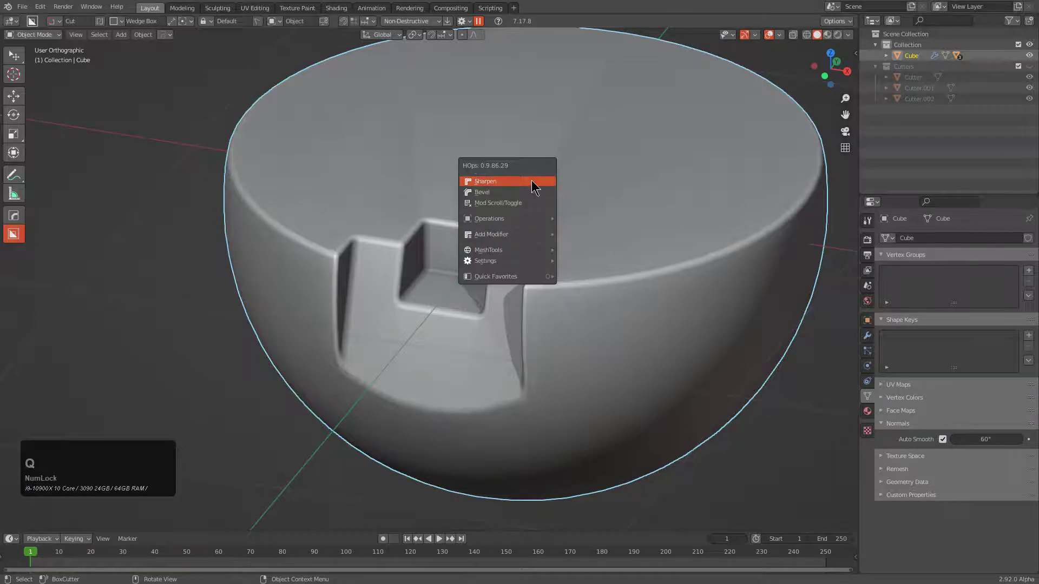
key(alt)
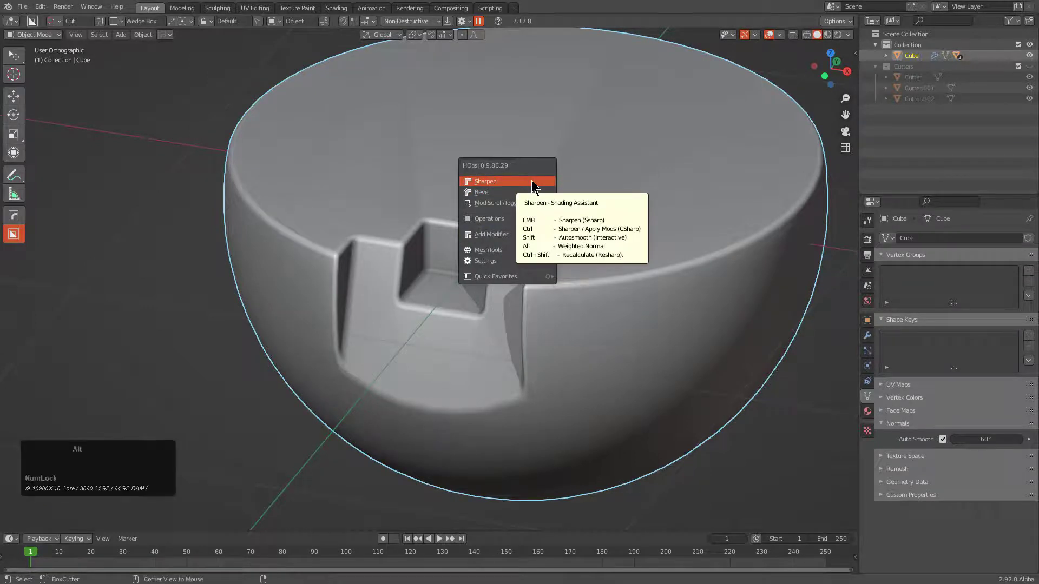
alt+click(531, 180)
shift+middle_drag(529, 216, 491, 241)
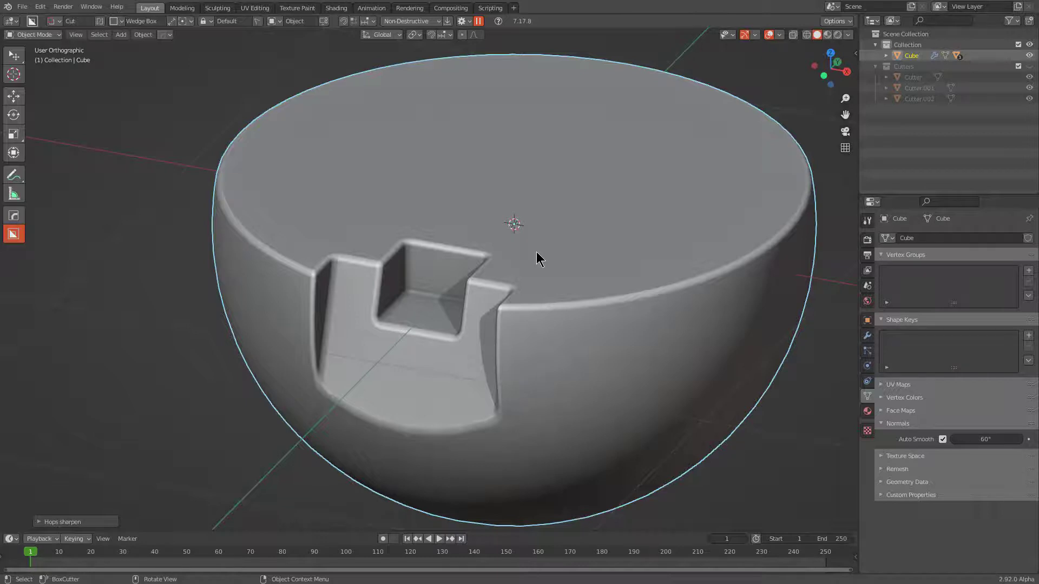
key(q)
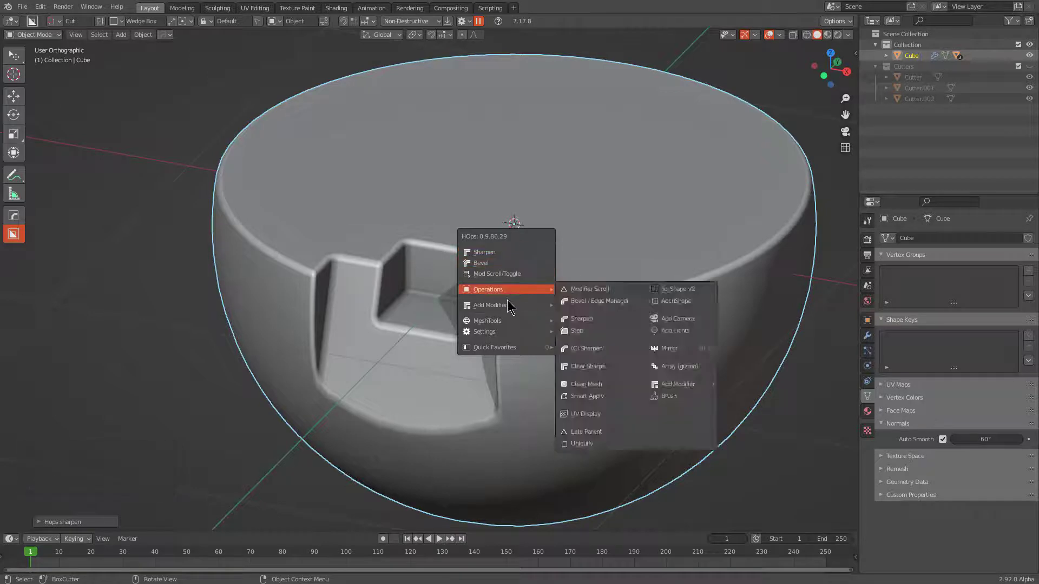
mouse_move(520, 305)
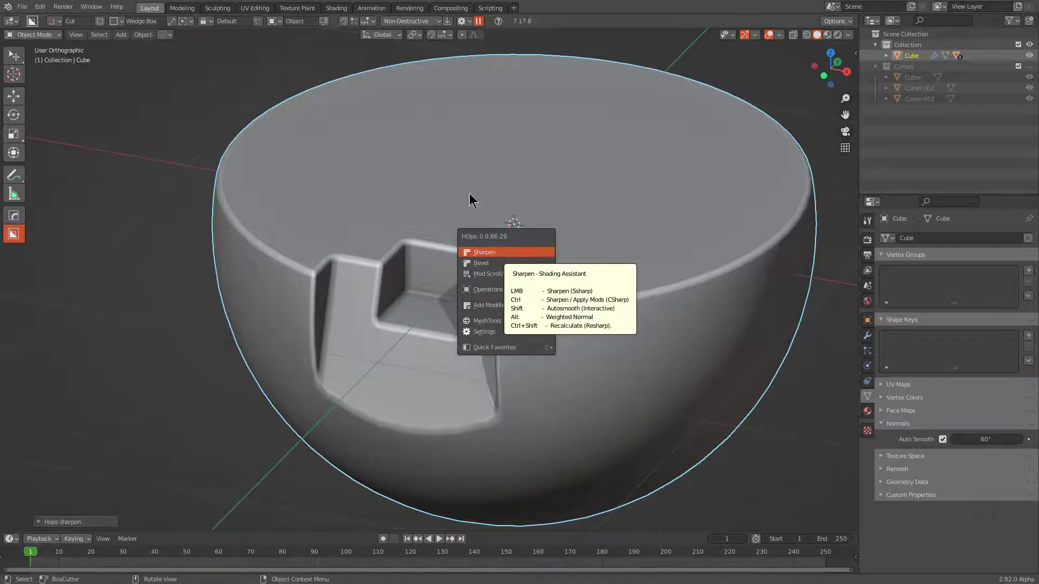
click(520, 252)
- Cut a wedge-shaped recess into the flat face beside the square pocket, sloping deeper toward the sphere's outer wall
middle_drag(474, 255, 313, 210)
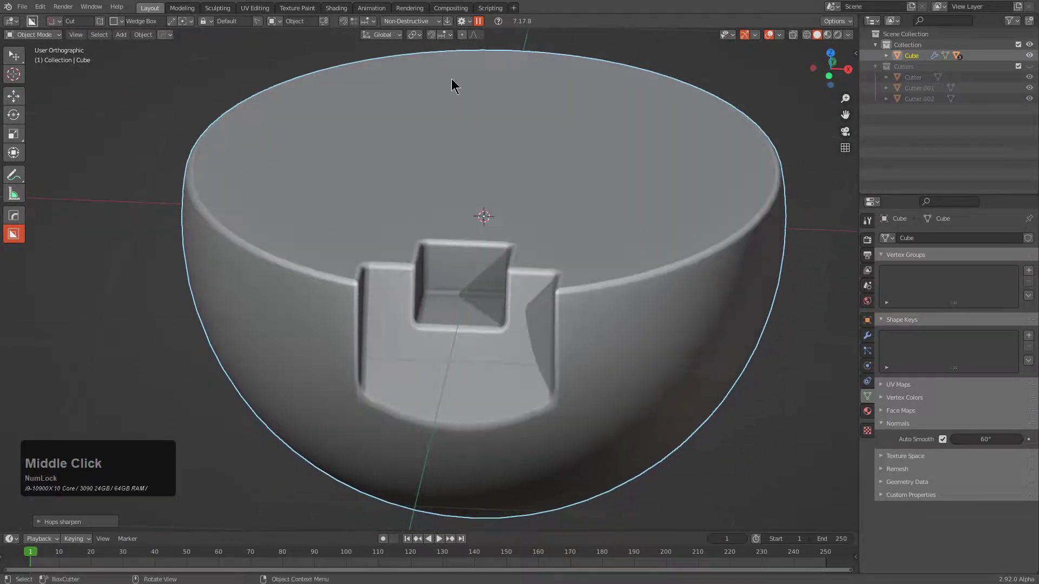
drag(320, 213, 383, 322)
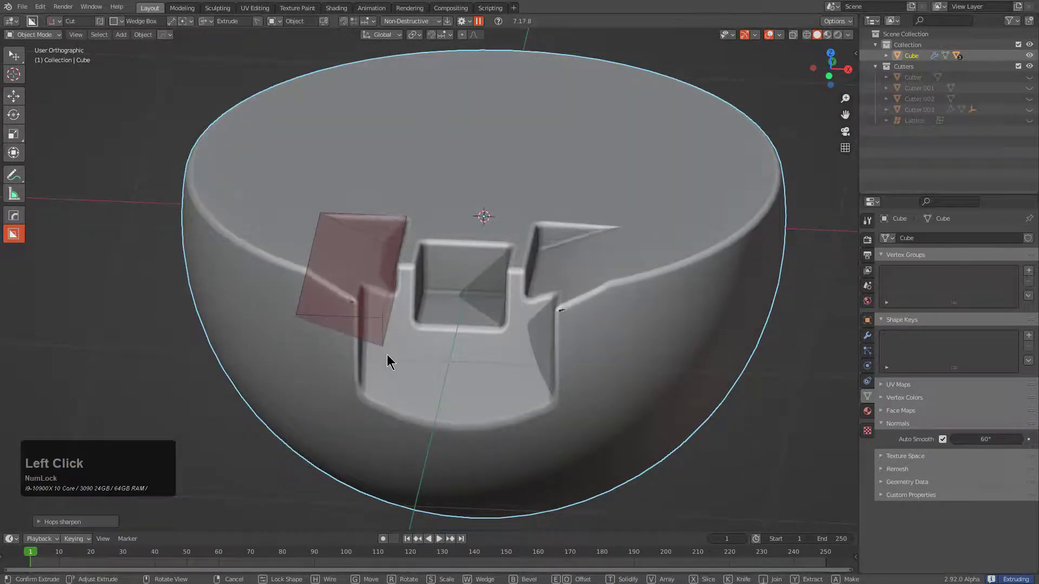
key(w)
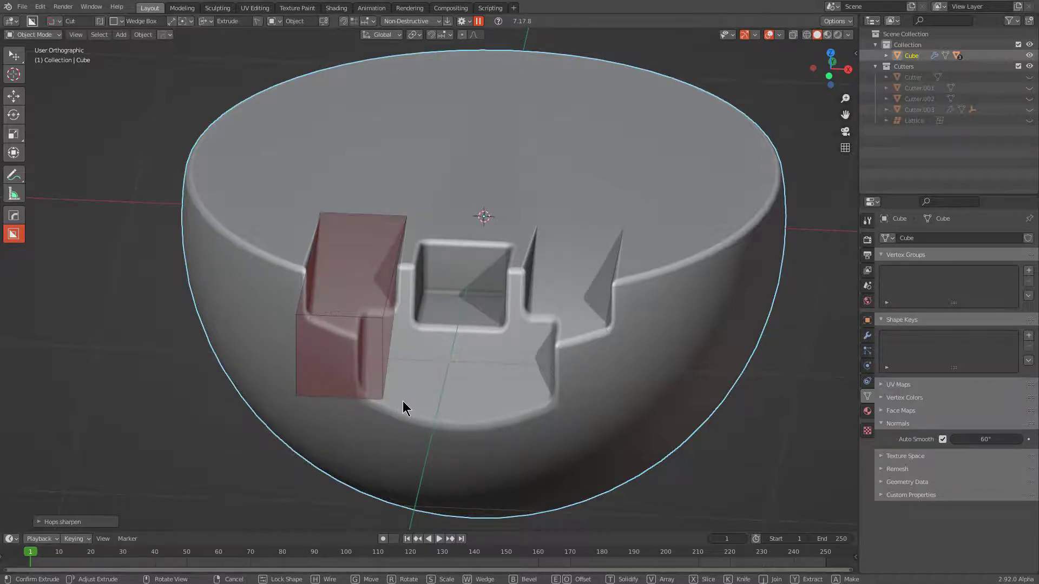
click(403, 401)
- Set the sphere's Bevel modifier to a 19° angle limit and a width of 0.0130 so the wedge recesses are bevelled
middle_drag(403, 366, 385, 317)
scroll(296, 264, up, 2)
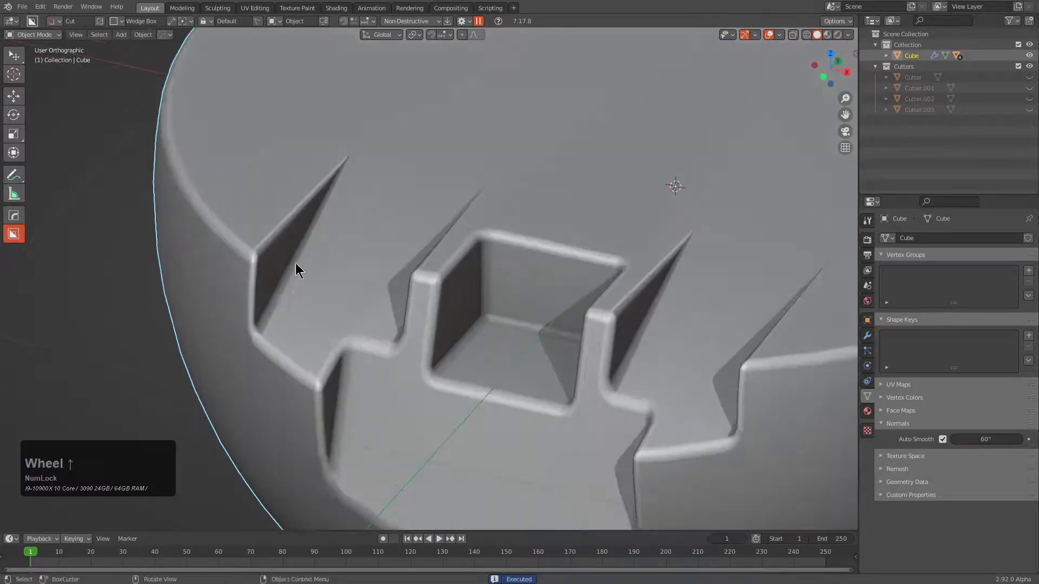
scroll(268, 274, up, 2)
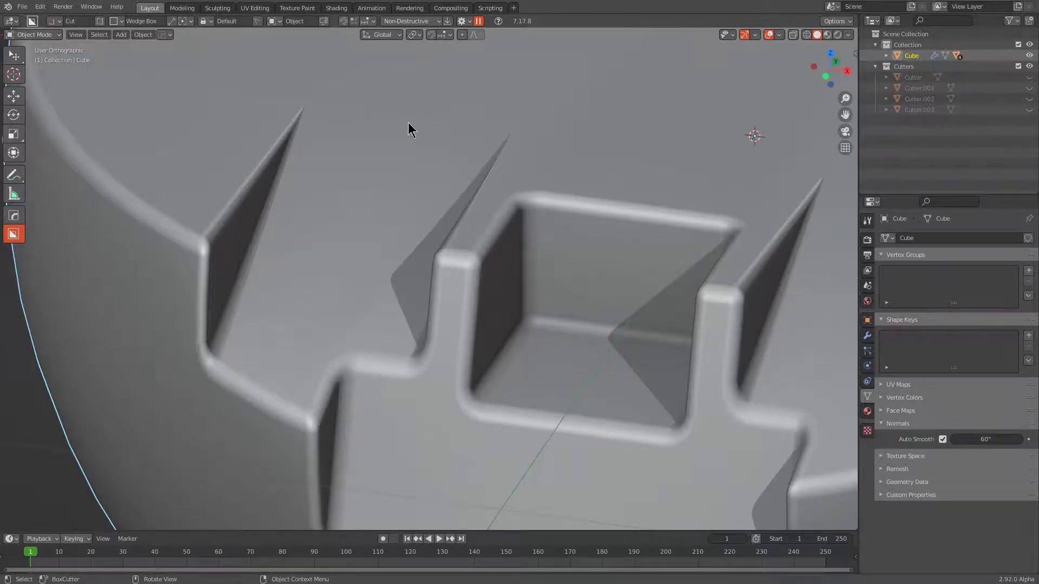
mouse_move(485, 200)
middle_down()
mouse_move(506, 223)
mouse_move(476, 200)
middle_up()
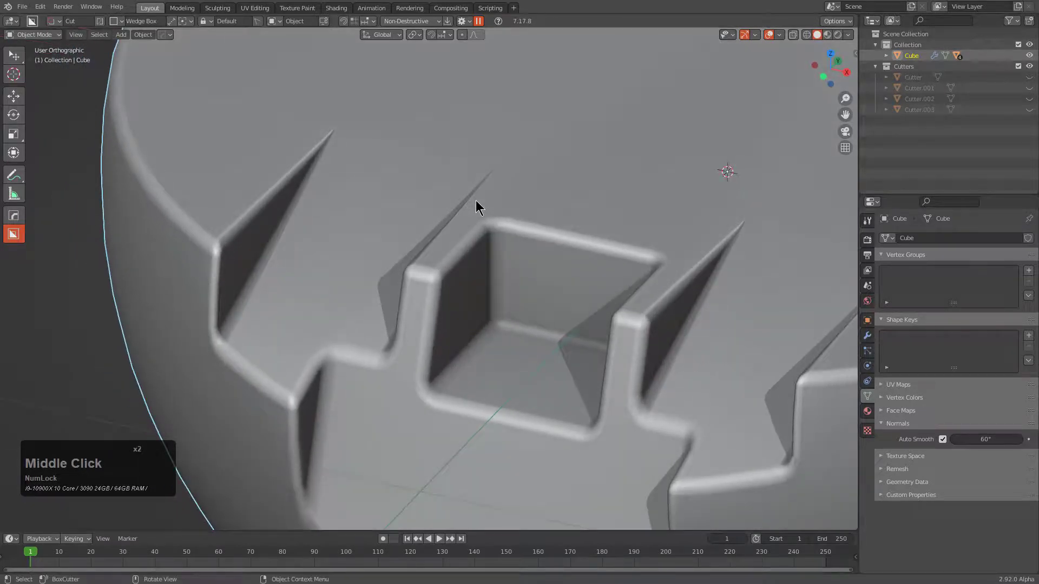
key(q)
click(470, 207)
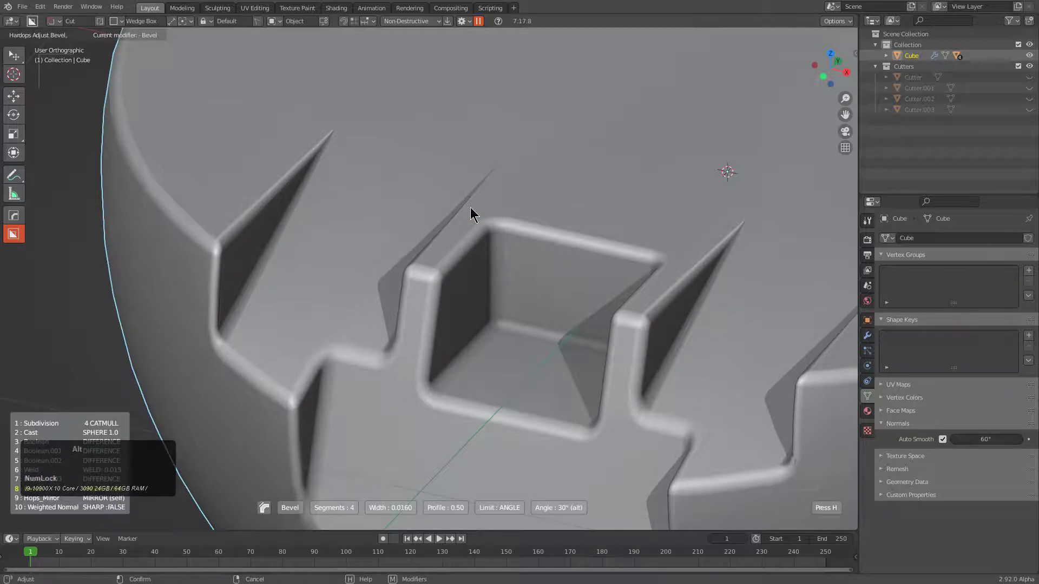
alt+scroll(470, 207, down, 2)
alt+scroll(470, 207, down, 4)
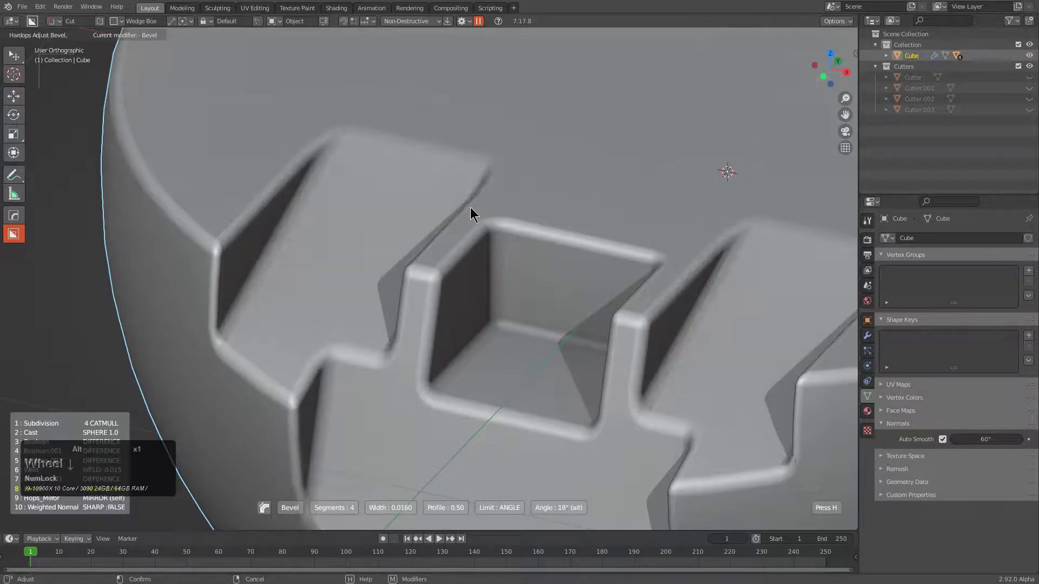
alt+scroll(469, 207, up, 2)
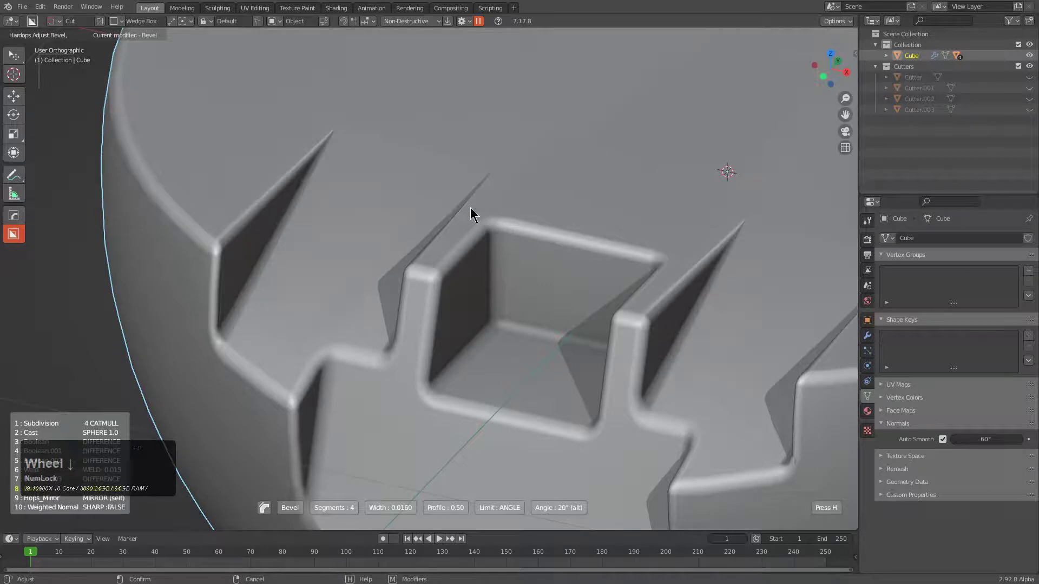
alt+scroll(470, 206, down, 2)
alt+scroll(470, 207, up, 2)
alt+scroll(470, 206, down, 2)
alt+scroll(469, 207, up, 2)
alt+scroll(470, 206, down, 2)
alt+scroll(469, 207, up, 2)
alt+scroll(469, 207, down, 1)
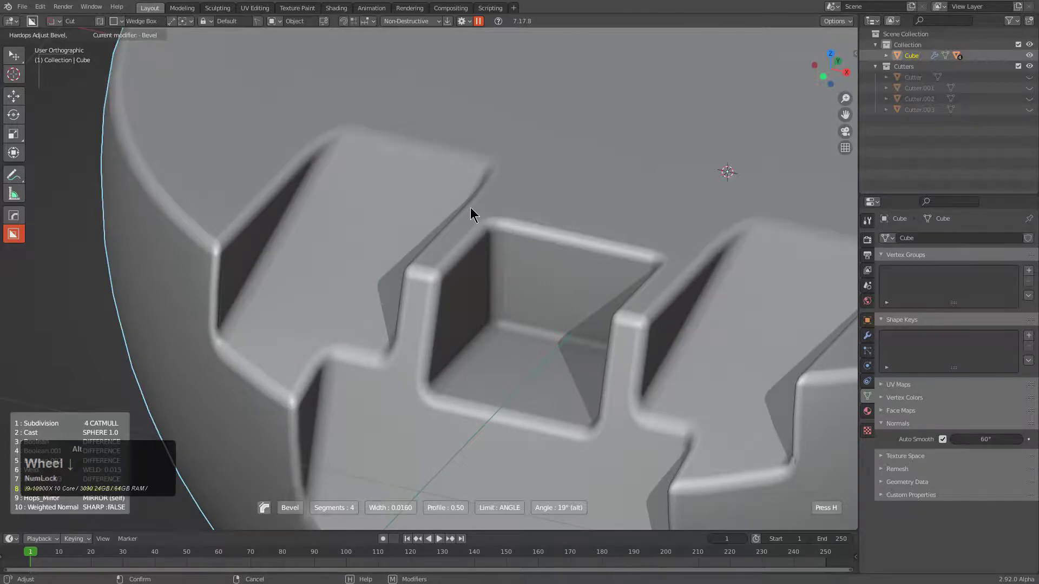
alt+scroll(470, 207, up, 1)
alt+scroll(470, 207, down, 1)
alt+scroll(470, 206, up, 1)
alt+scroll(469, 206, down, 1)
alt+scroll(470, 206, up, 1)
alt+scroll(470, 206, down, 1)
alt+scroll(470, 206, up, 1)
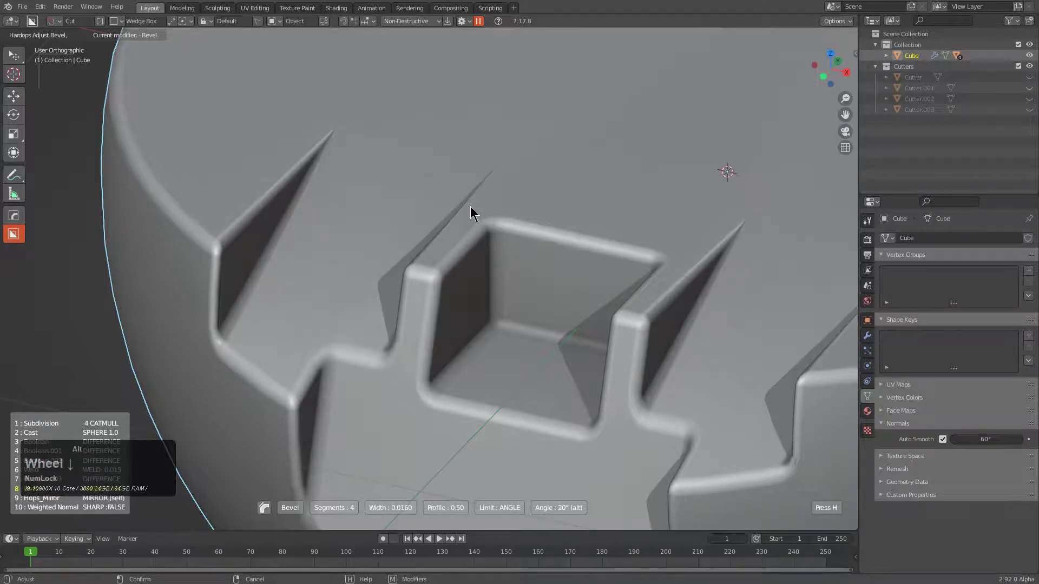
alt+scroll(470, 206, down, 1)
alt+scroll(471, 205, up, 1)
alt+scroll(471, 206, down, 1)
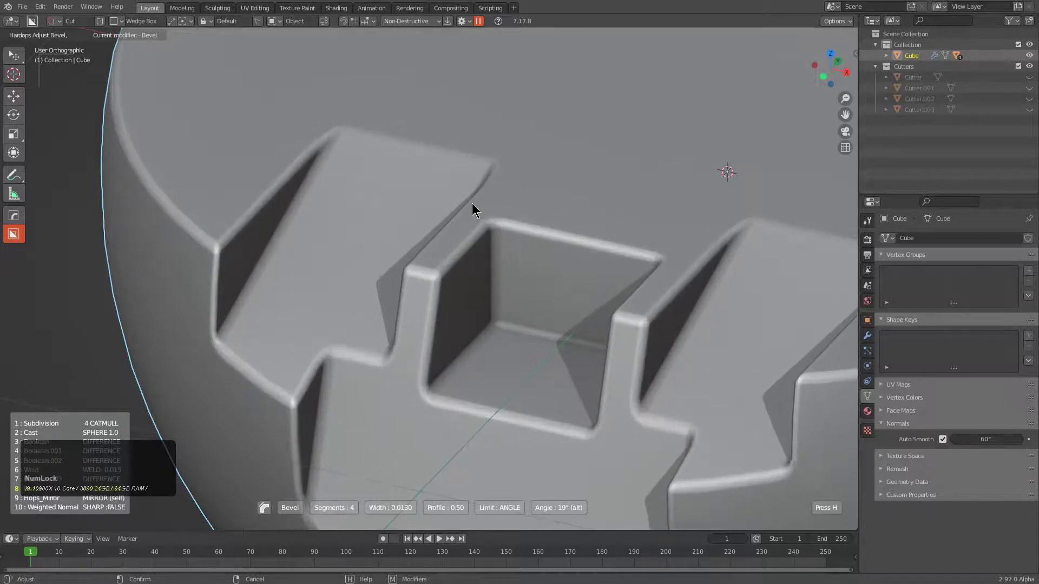
click(473, 204)
- Draw a box cutter without a wedge around all the recesses and extrude it down past the central notch
scroll(473, 202, down, 3)
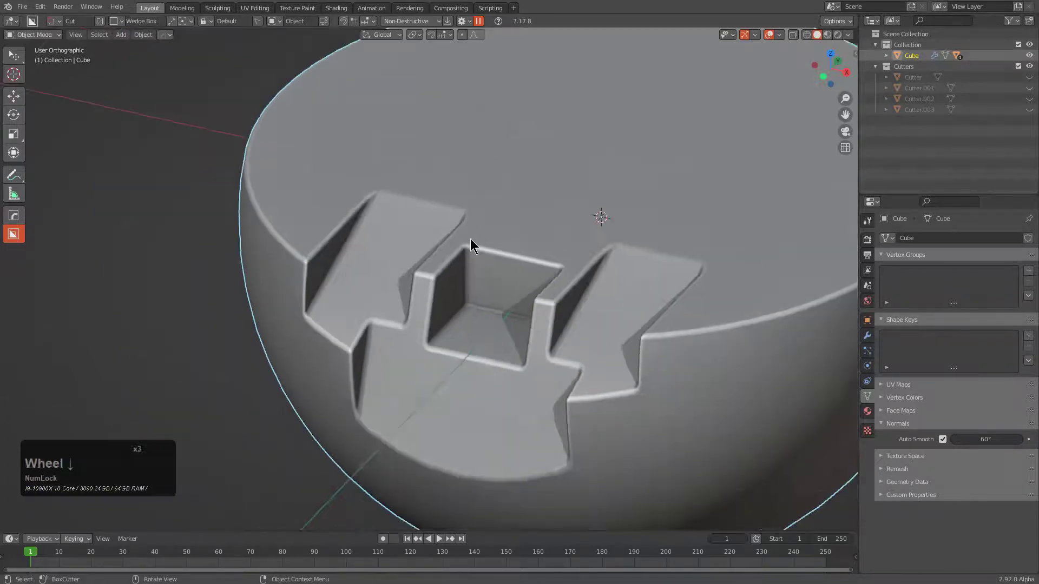
middle_drag(469, 239, 471, 225)
scroll(340, 240, down, 1)
middle_drag(340, 240, 405, 252)
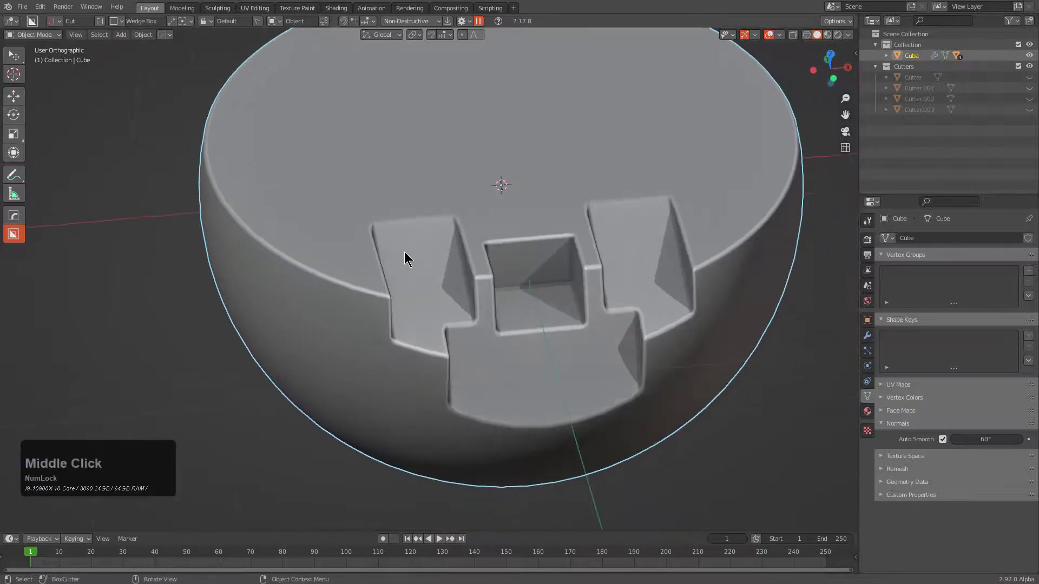
middle_drag(461, 268, 475, 261)
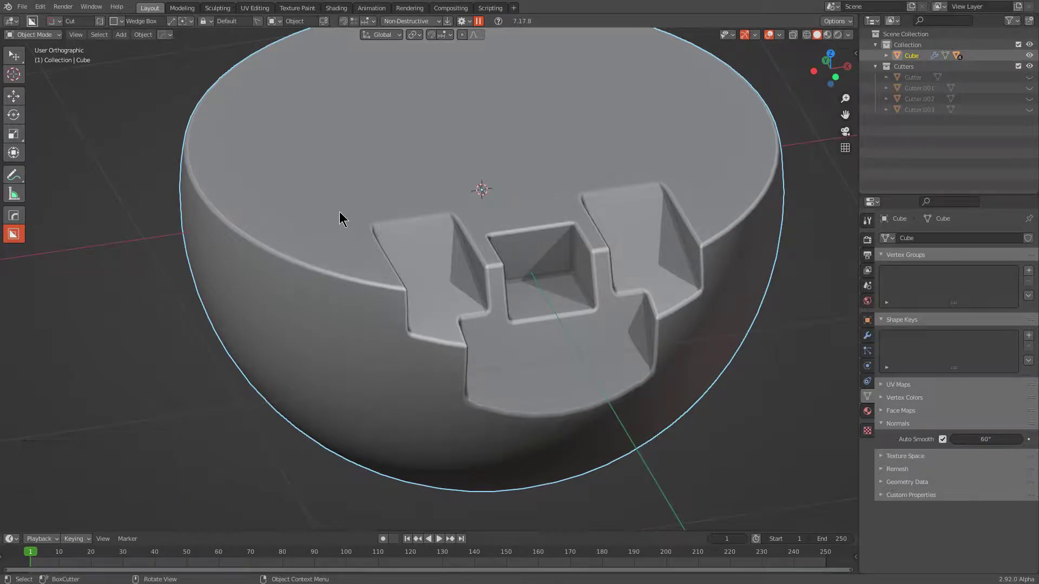
mouse_move(333, 213)
mouse_down()
mouse_move(403, 247)
mouse_move(572, 294)
mouse_move(775, 309)
mouse_move(775, 327)
mouse_up()
key(w)
key(w)
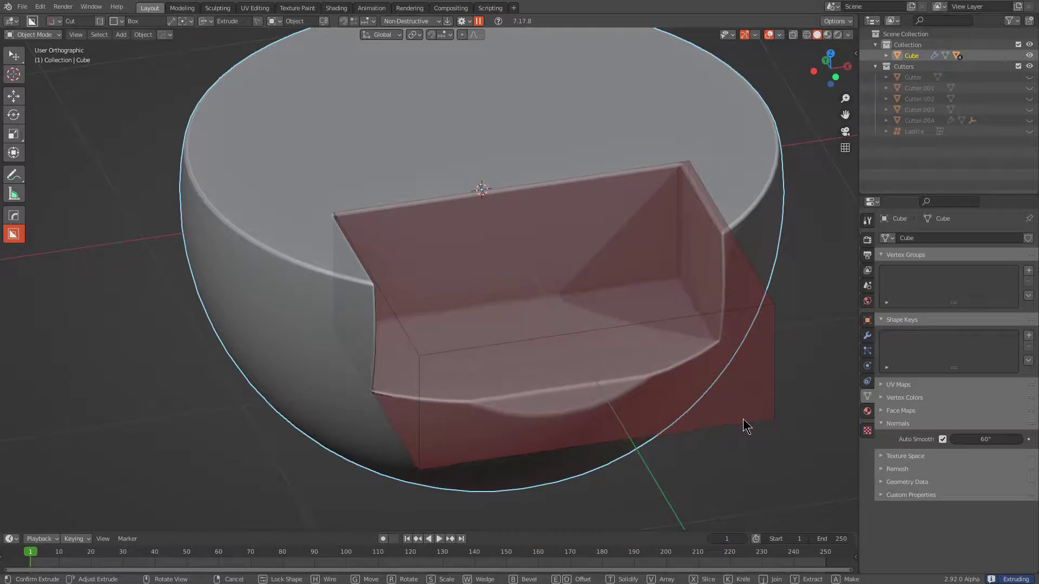
click(743, 418)
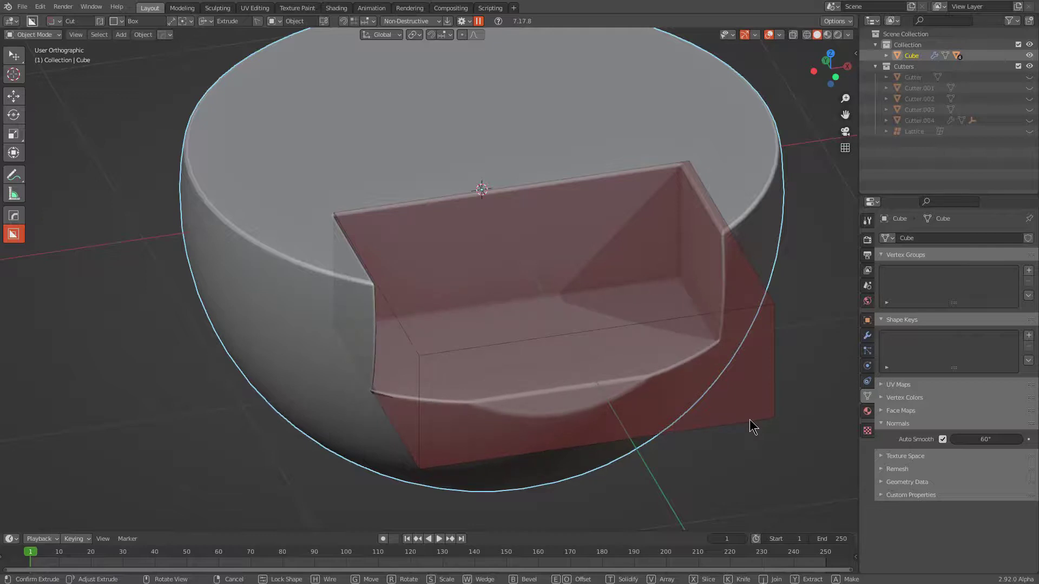
- Chamfer the box cutter's vertical corners with a single-segment bevel and solidify the cutter into a thin shell
key(b)
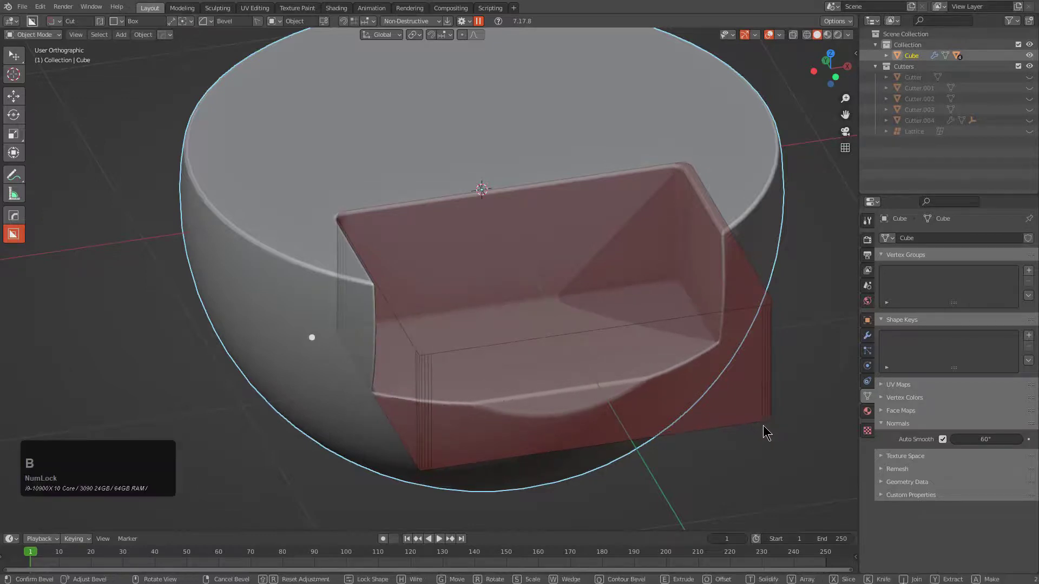
scroll(765, 436, down, 9)
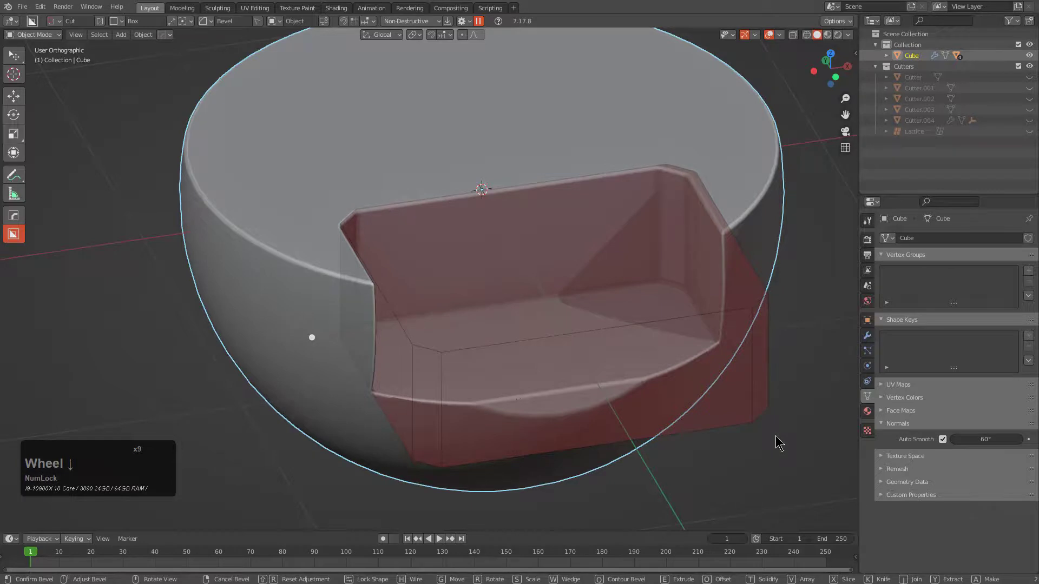
key(t)
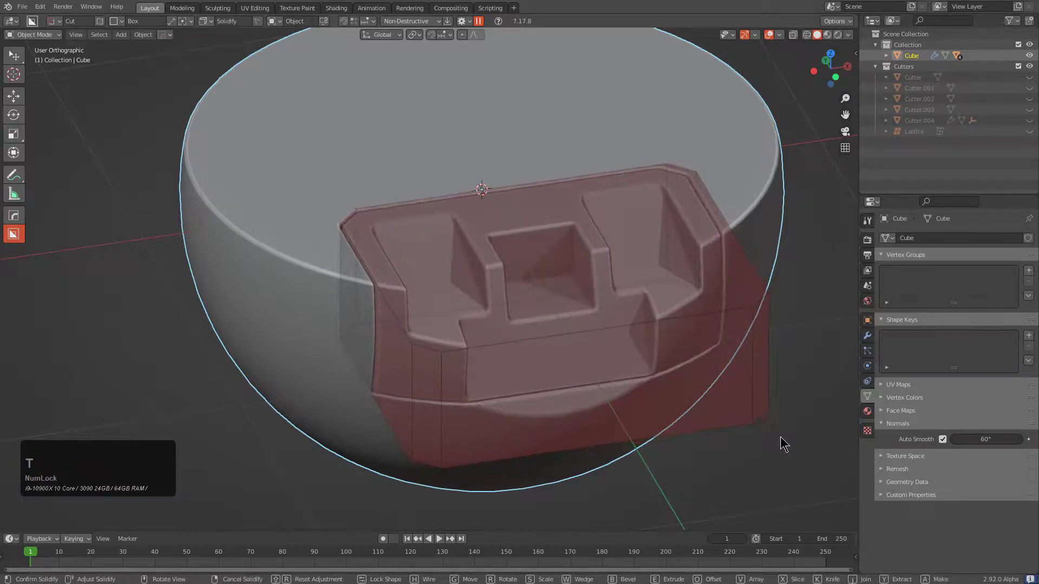
click(780, 437)
- Apply the thin shell cutter to engrave a chamfered panel line around all the recesses
middle_drag(573, 349, 574, 353)
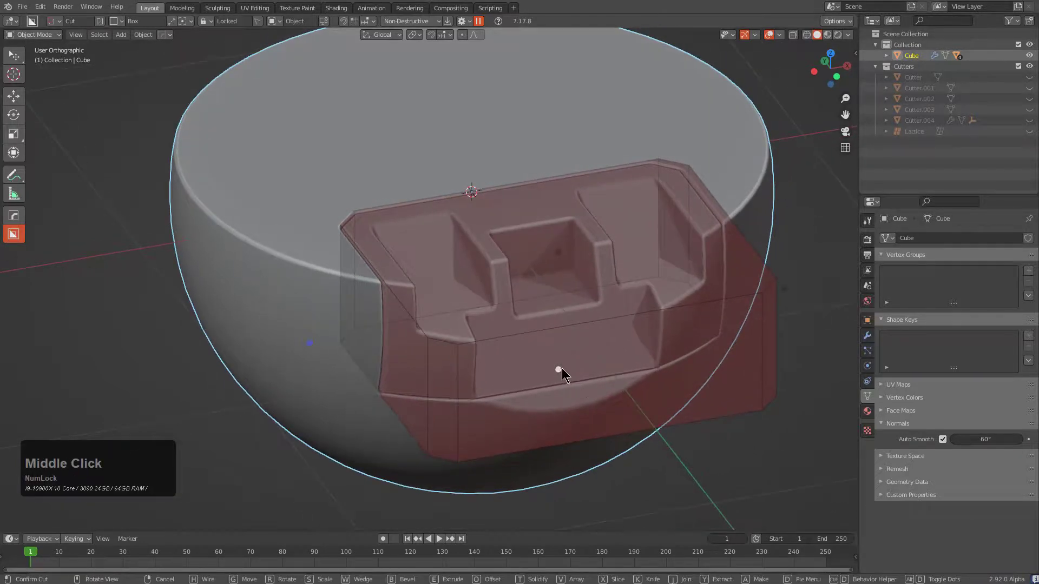
drag(561, 369, 579, 352)
middle_drag(580, 352, 542, 275)
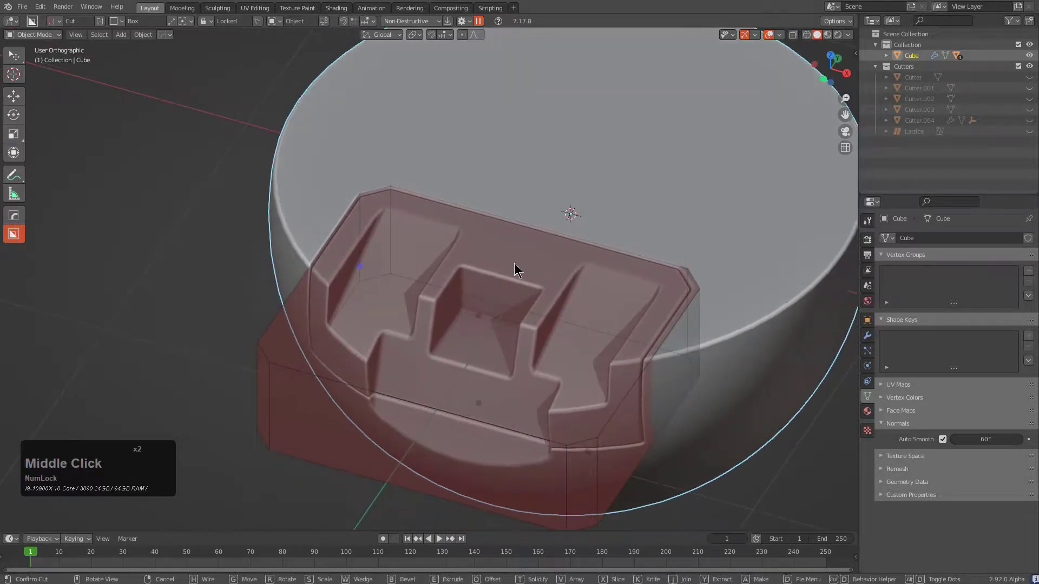
click(543, 259)
- Cut a small mirrored slot across the panel line at the front edge of the central notch
mouse_move(528, 265)
middle_down()
mouse_move(562, 255)
mouse_move(566, 241)
mouse_move(424, 231)
mouse_move(524, 262)
middle_up()
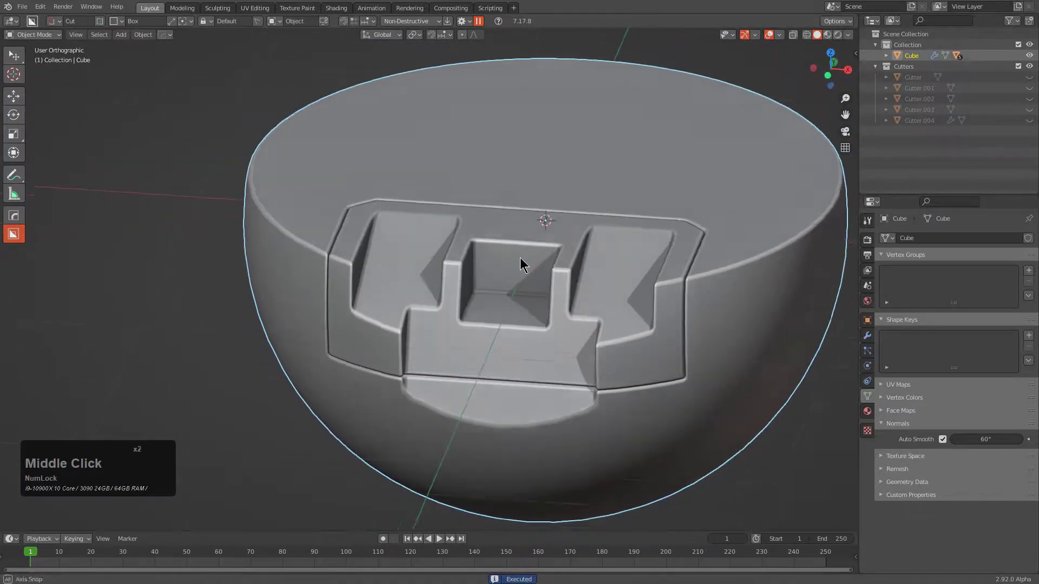
scroll(454, 399, up, 3)
drag(430, 386, 446, 417)
click(466, 422)
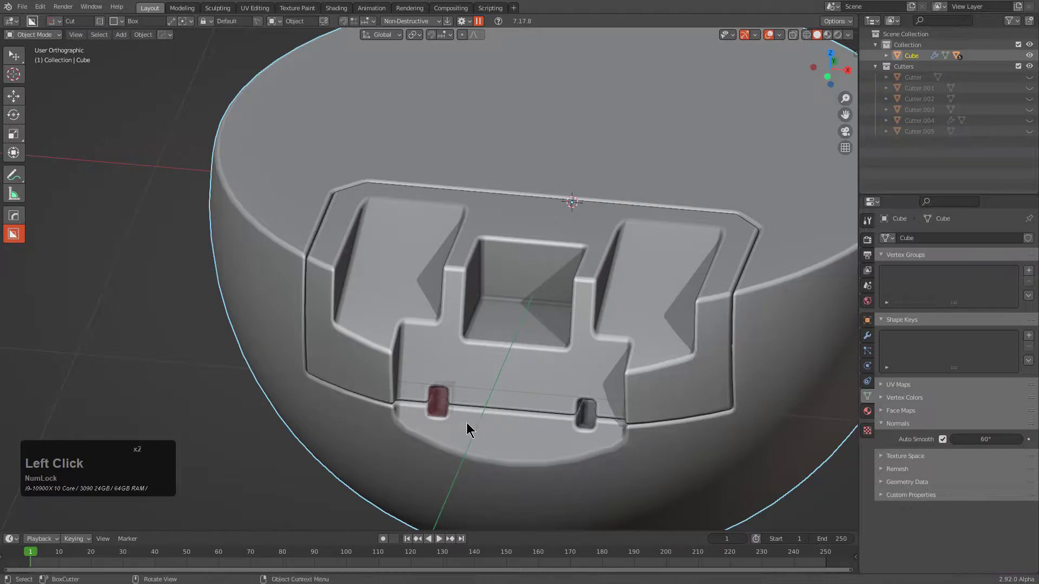
- Cut a notch with rounded, bevelled corners from the curved ledge between the two small slots down into the sphere's outer wall
middle_drag(466, 423, 418, 243)
scroll(417, 242, up, 2)
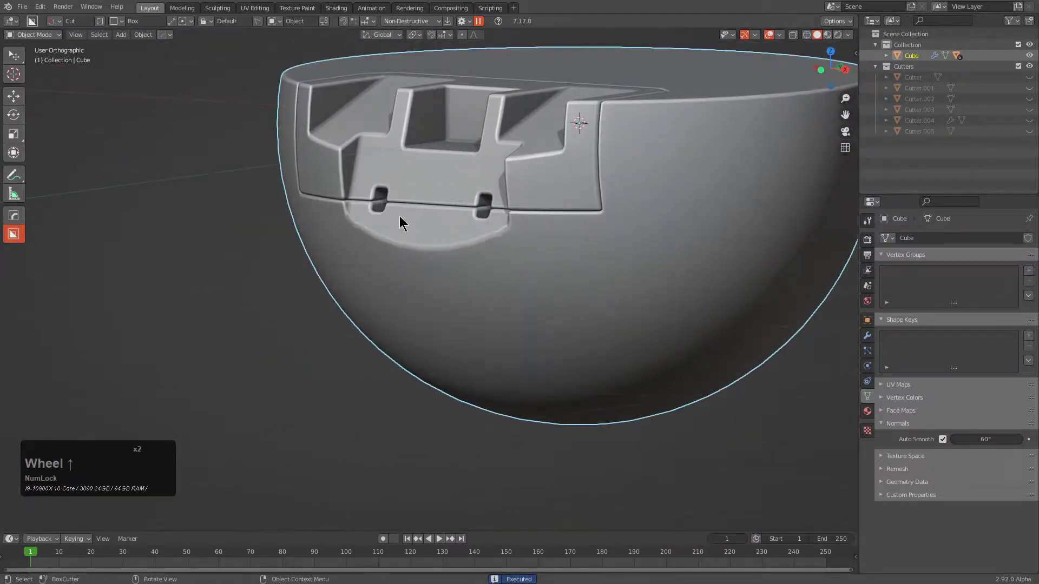
mouse_move(399, 217)
mouse_down()
mouse_move(403, 327)
mouse_move(427, 388)
mouse_move(446, 405)
mouse_up()
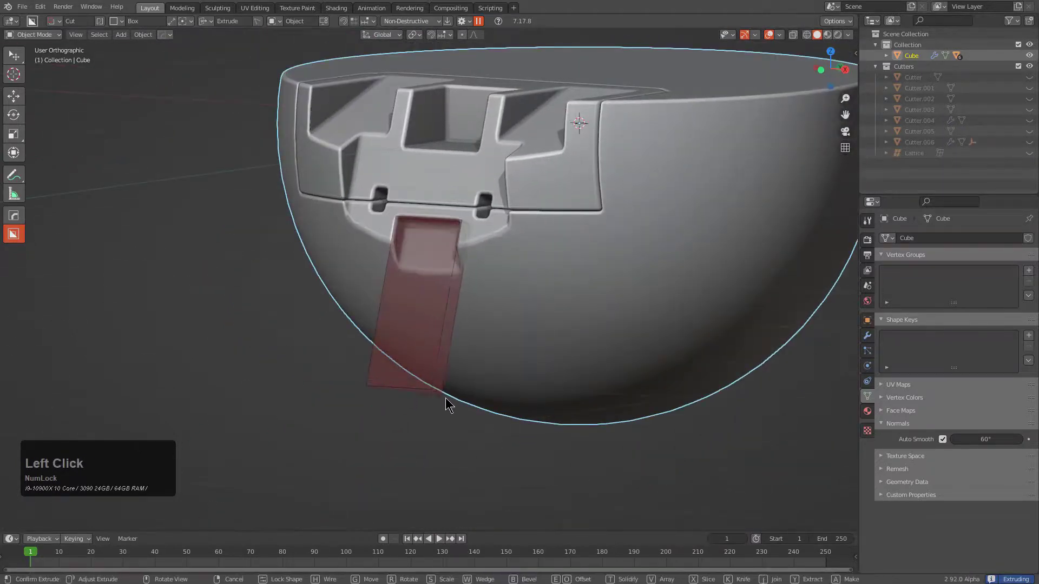
key(b)
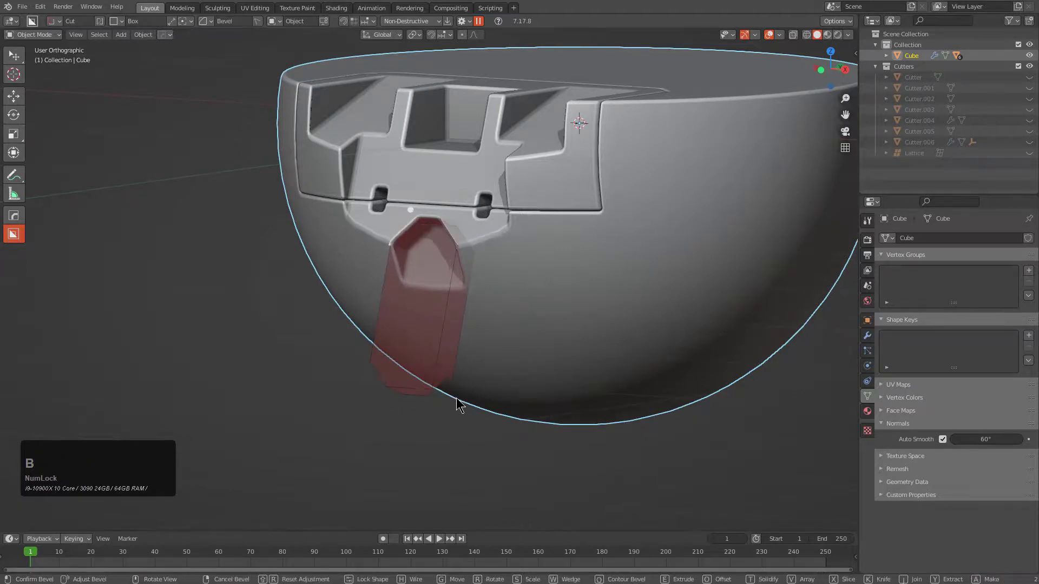
scroll(457, 401, up, 6)
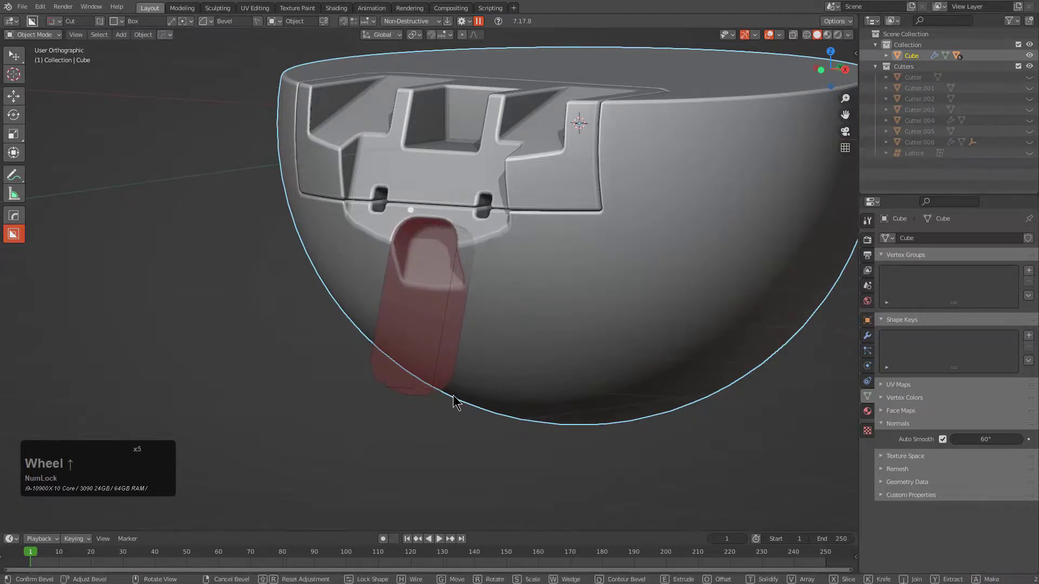
click(415, 387)
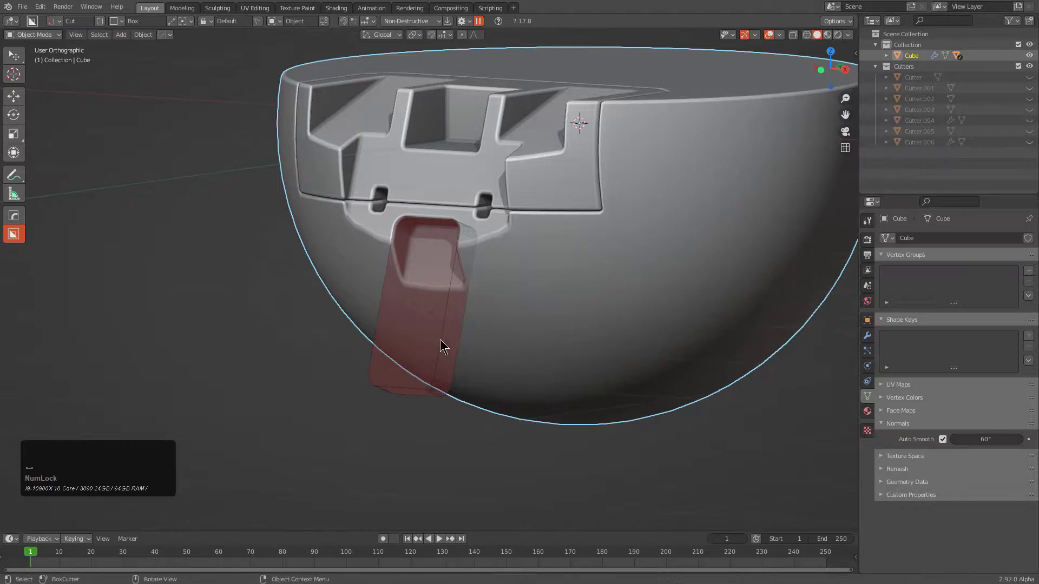
- Cut a smaller stepped notch from the floor of the rounded notch, extending further down the sphere's outer wall
middle_drag(440, 341, 446, 324)
scroll(434, 271, up, 3)
mouse_move(434, 271)
mouse_down()
mouse_move(440, 335)
mouse_move(467, 362)
mouse_up()
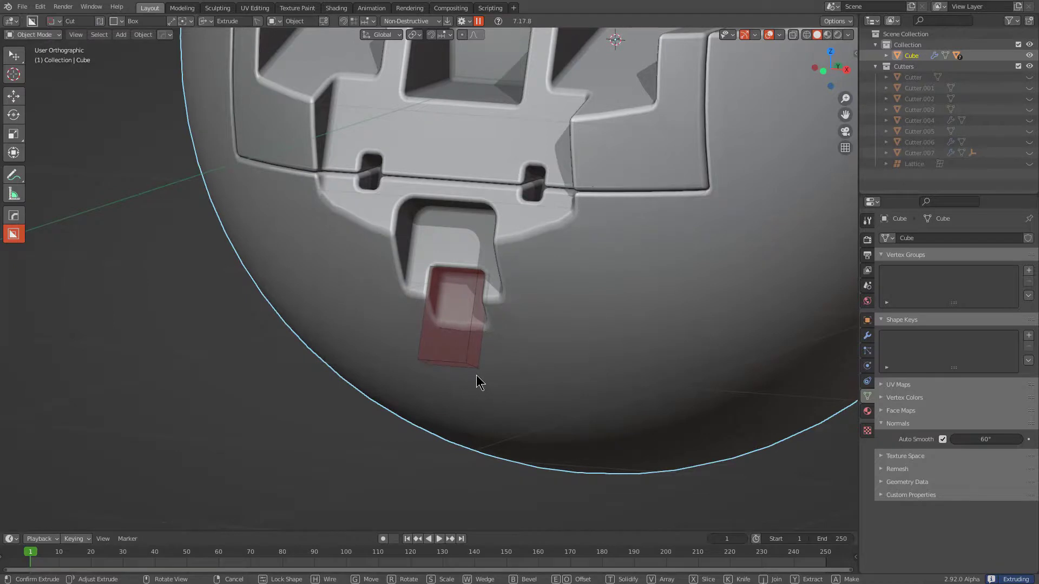
click(476, 374)
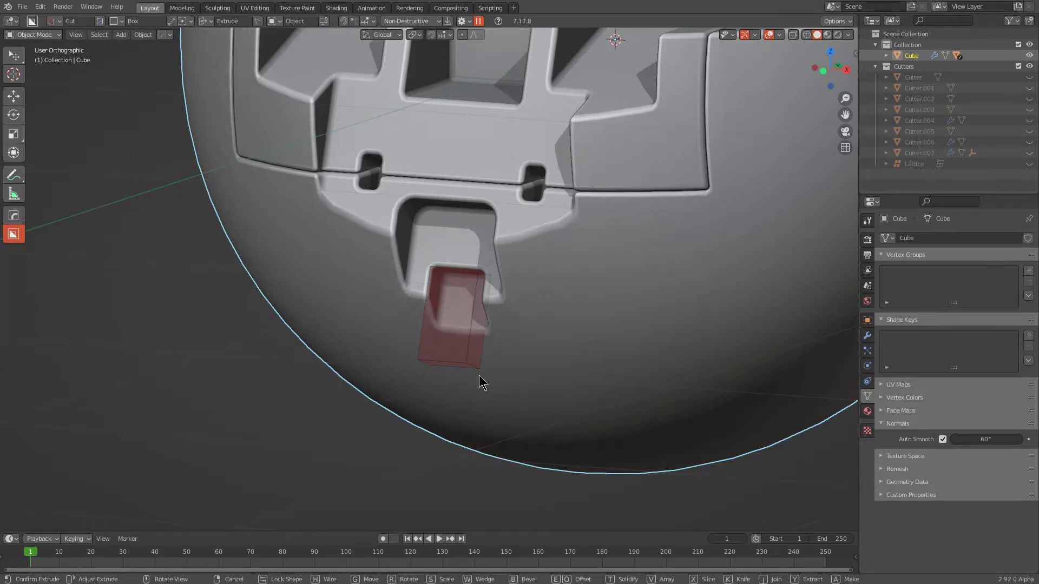
click(480, 383)
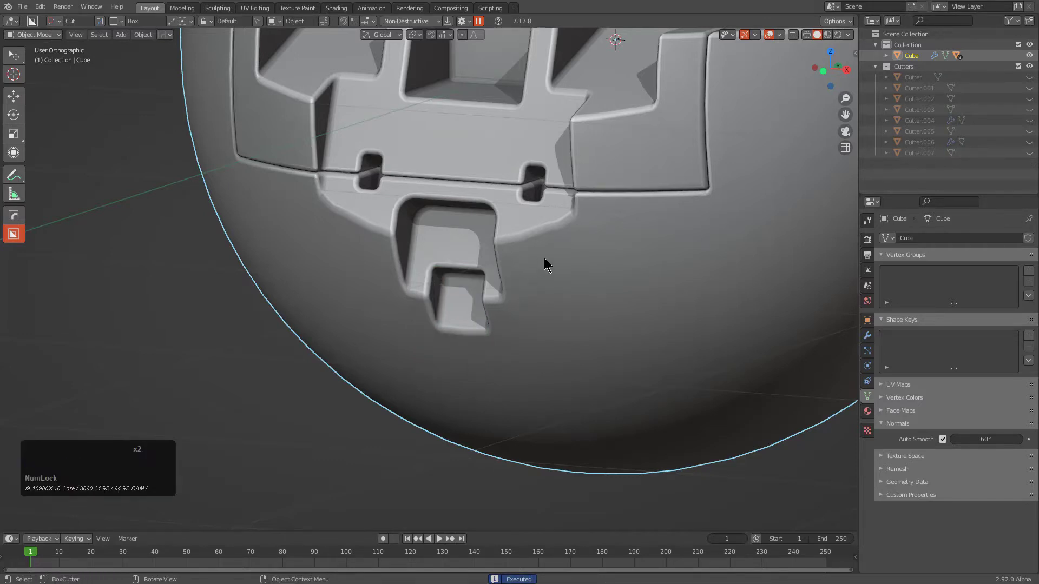
middle_drag(544, 257, 516, 261)
scroll(502, 249, down, 3)
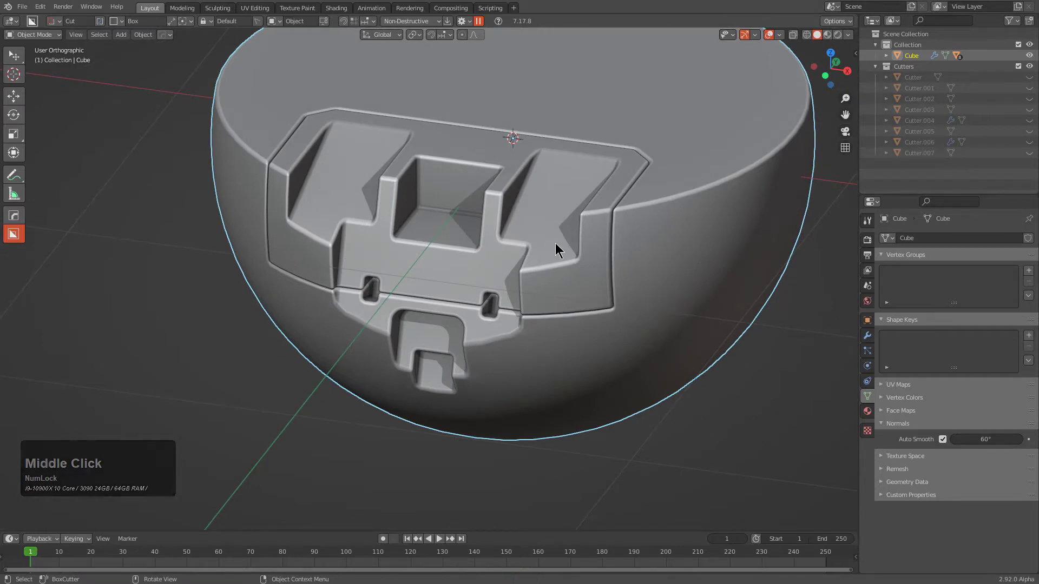
middle_drag(525, 246, 604, 291)
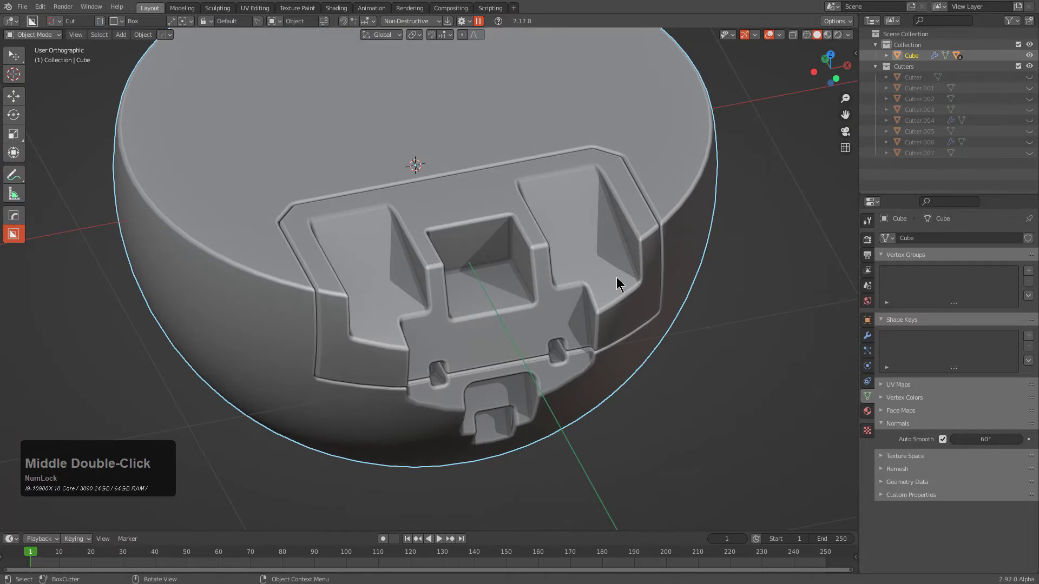